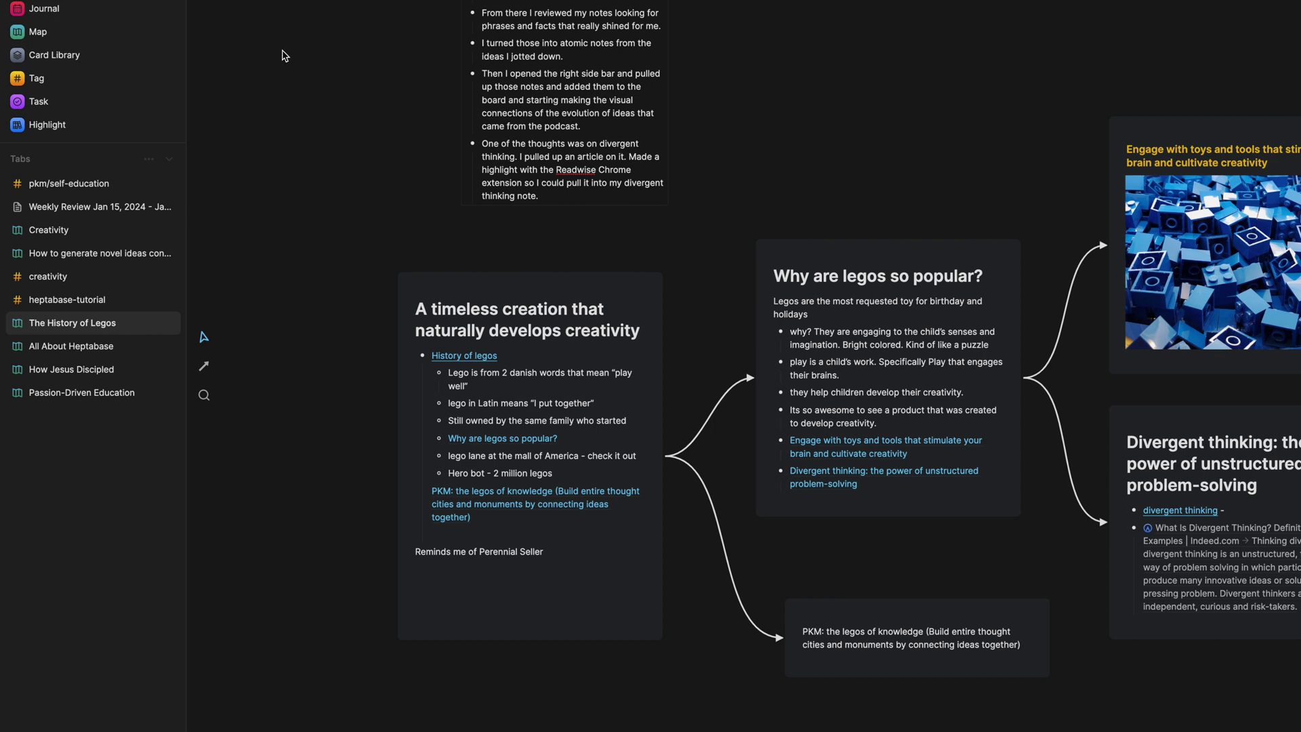
In the Jan 23, 2024 journal, add the bullet 'Lego is from 2 danish words that mean "play well"'.
left_click(92, 14)
left_click(537, 251)
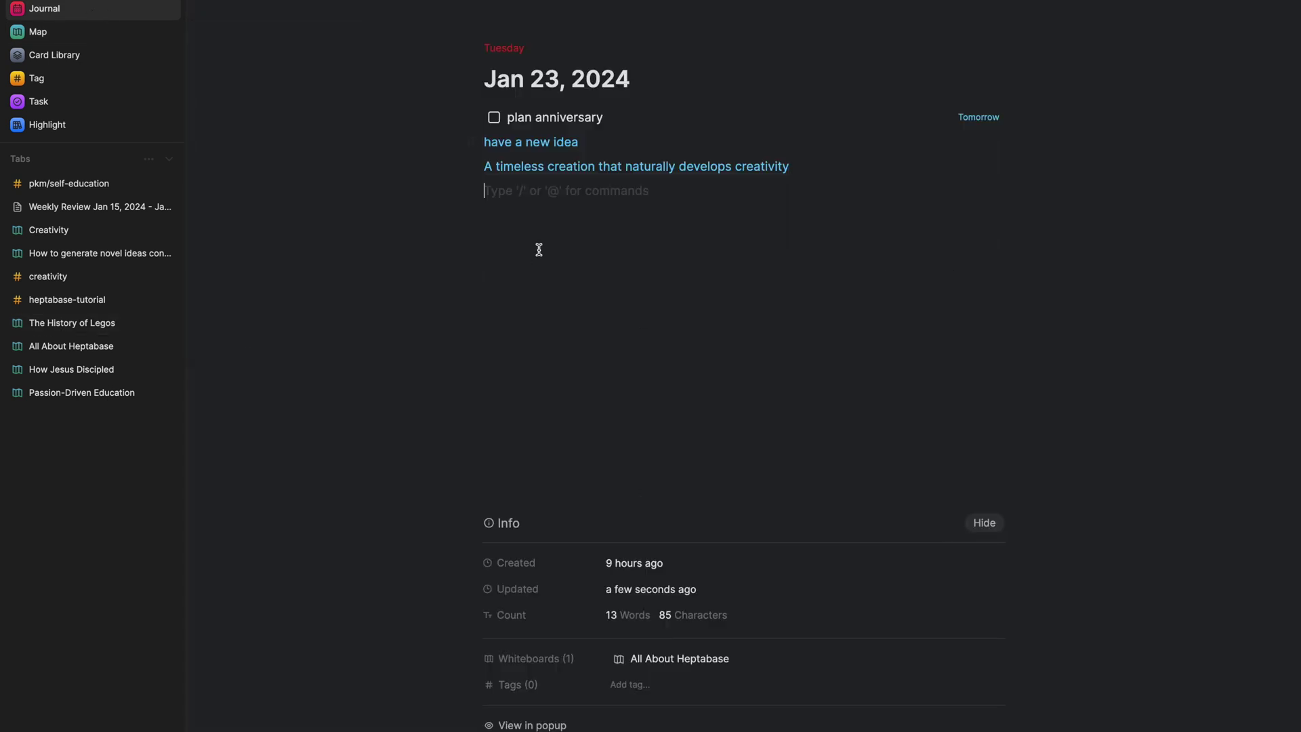
key("Return")
type("- ")
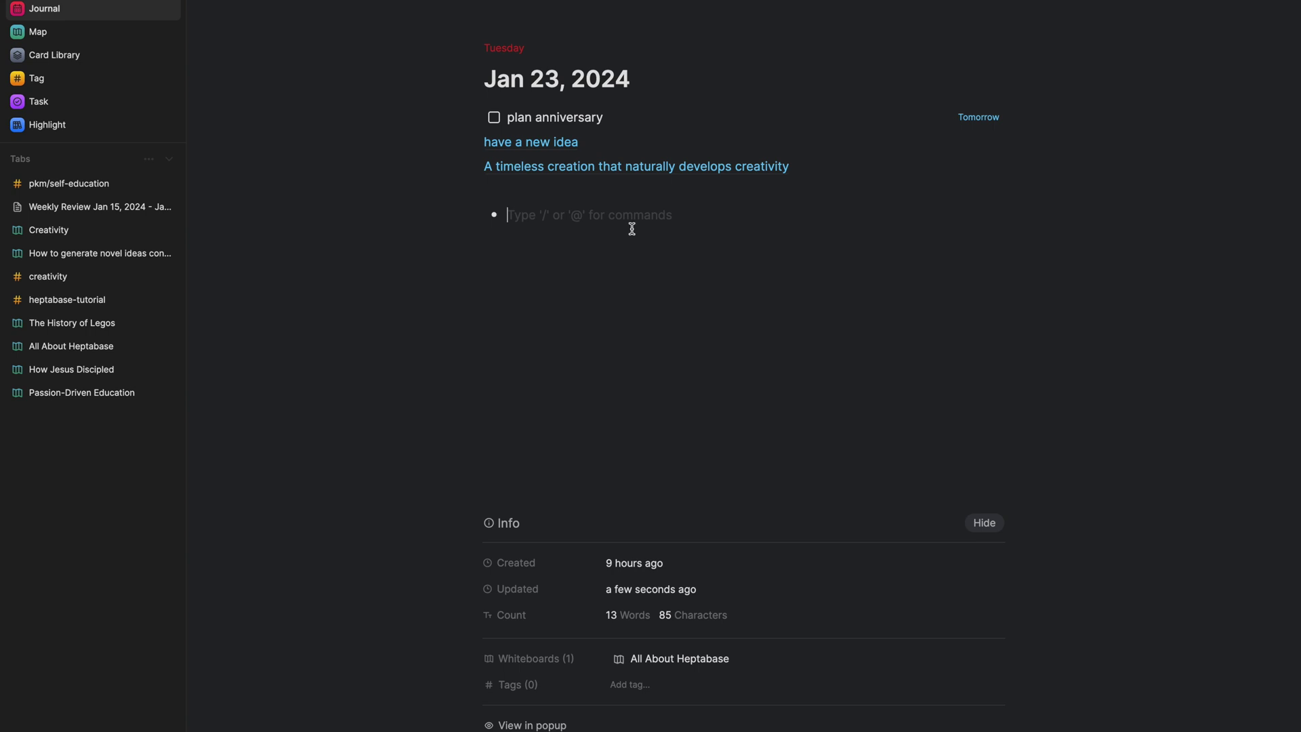
type("Lego")
key("BackSpace")
key("BackSpace")
key("BackSpace")
type("ego is ")
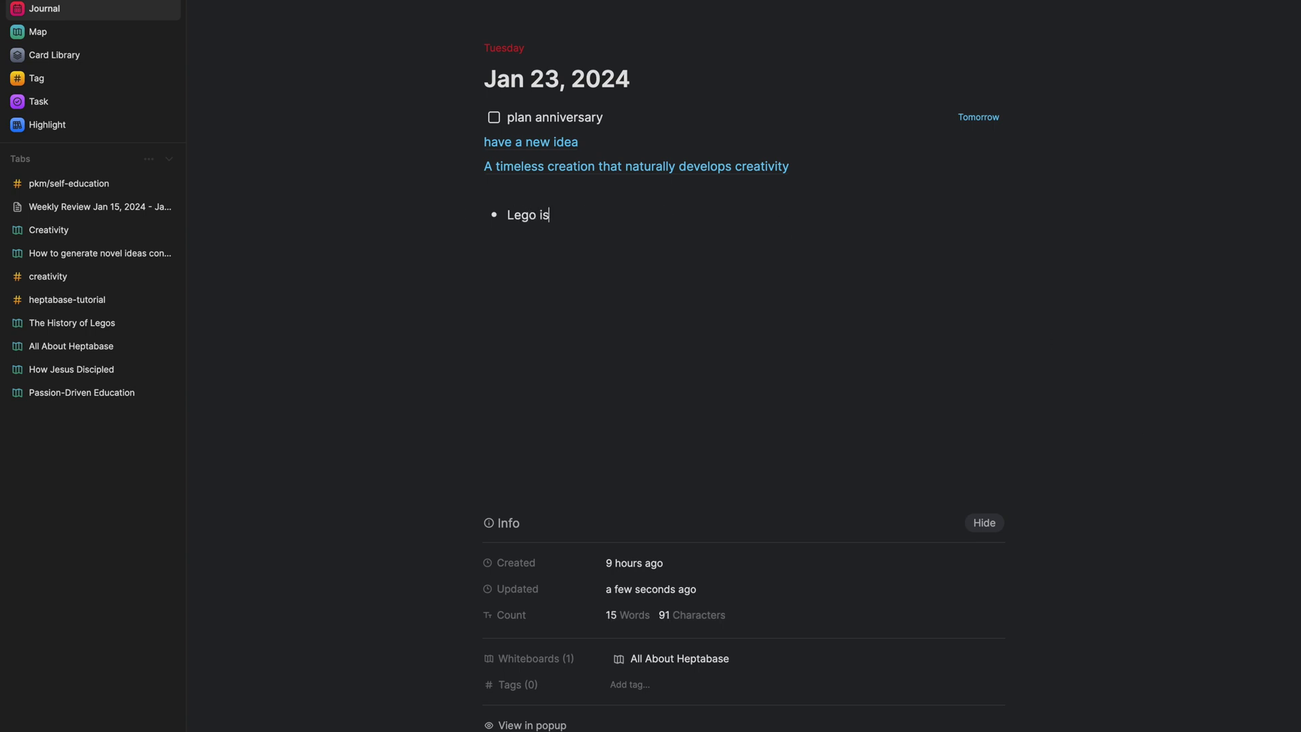
type("from 2 da")
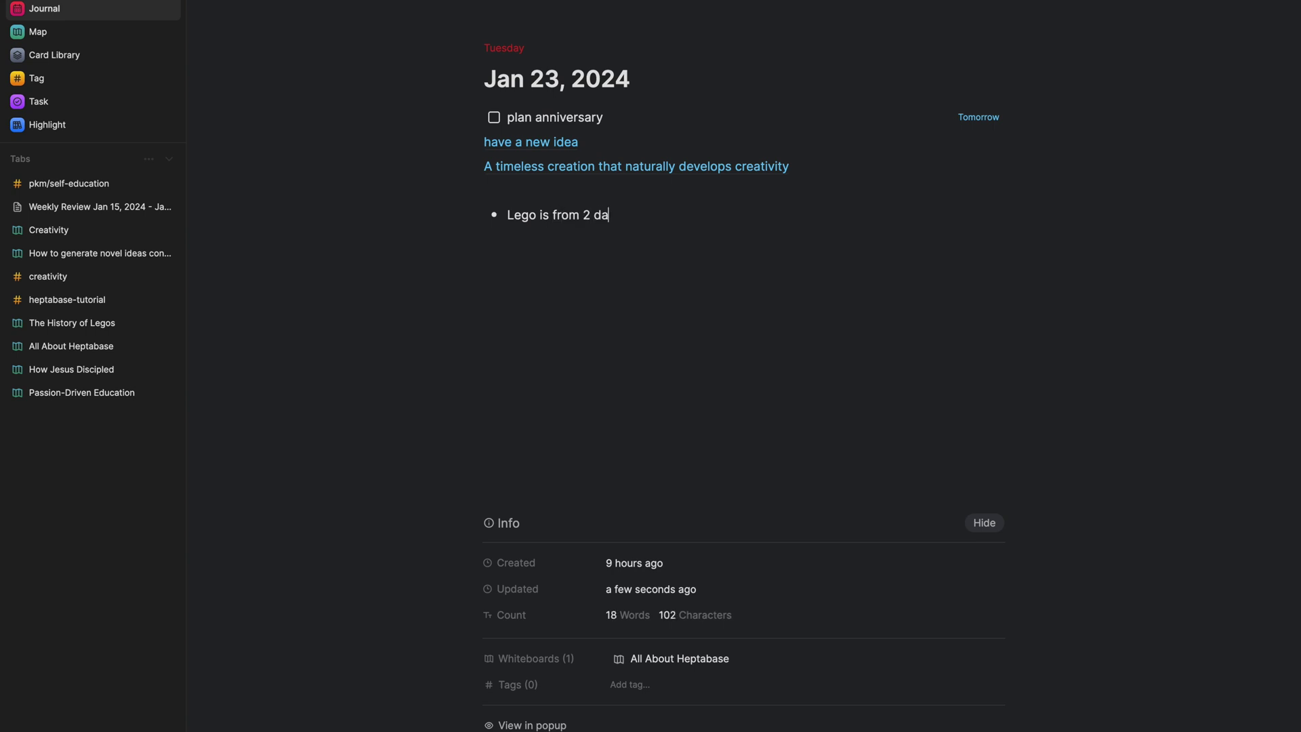
type("nish words")
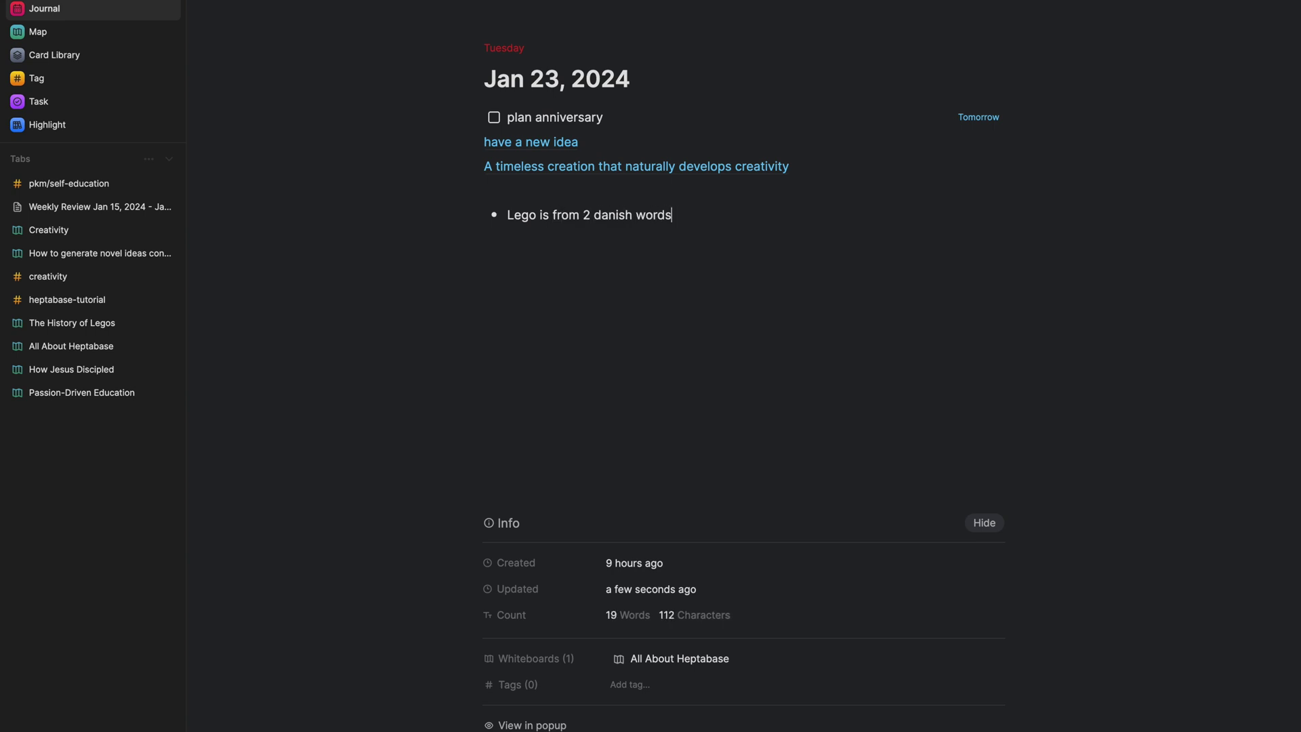
type(" thart me")
key("BackSpace")
key("BackSpace")
key("BackSpace")
key("BackSpace")
key("BackSpace")
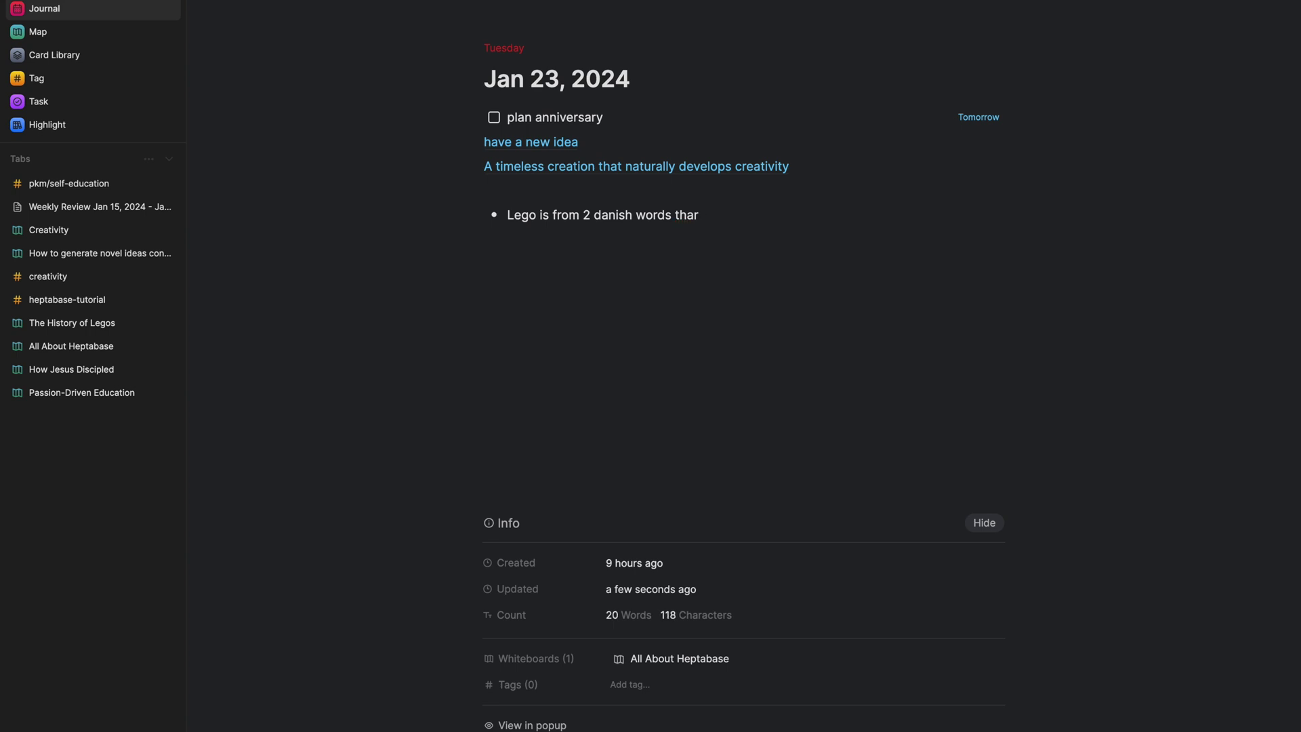
type("t mean ")
type("\"play well")
type("\"")
key("Return")
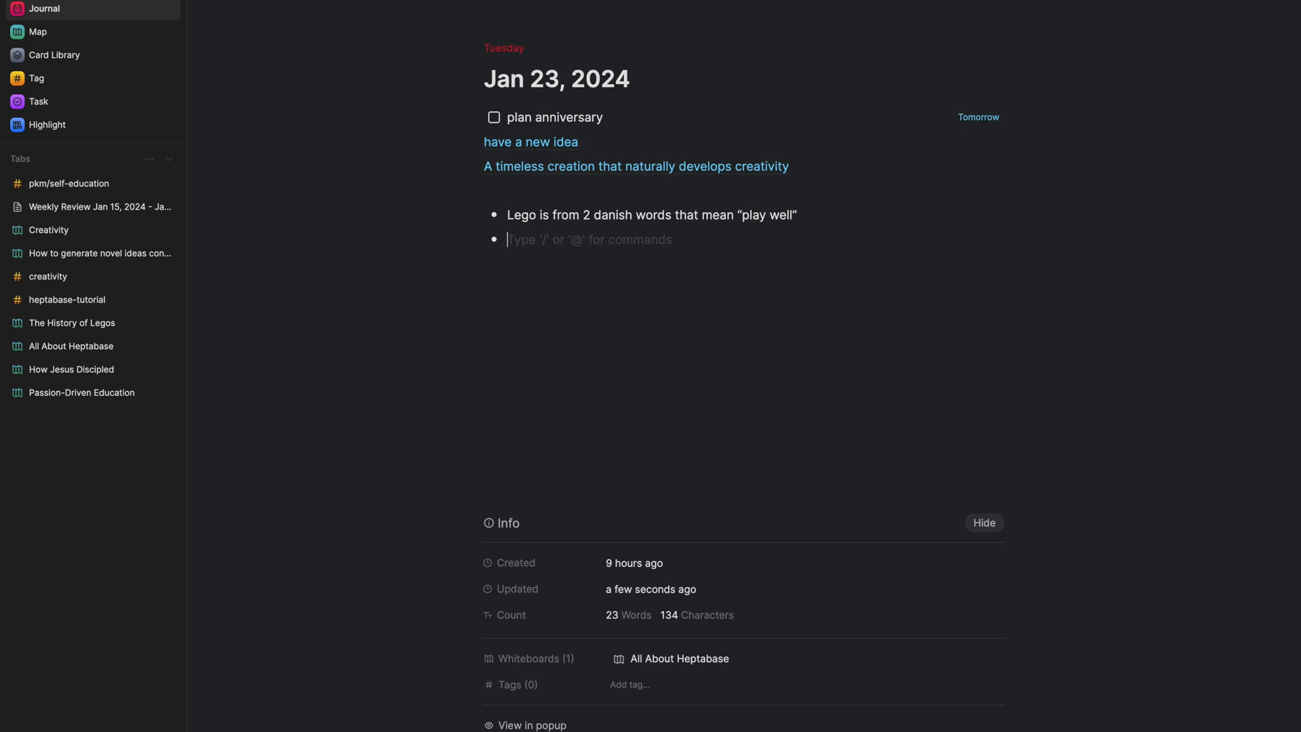
Add bullets 'Lego in latin means "i put together"' and 'Still owned by the same family who started it'.
type("Iego in lati")
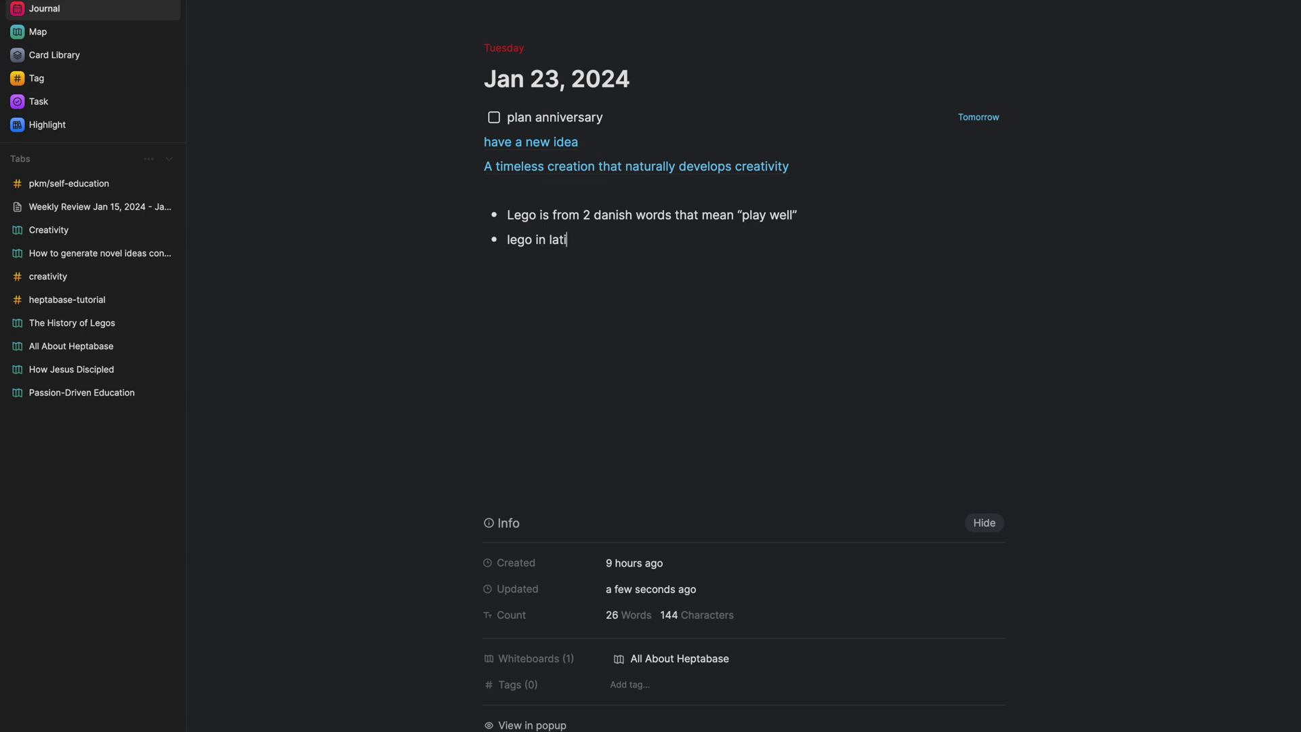
type("n means to “i put together”")
key("Return")
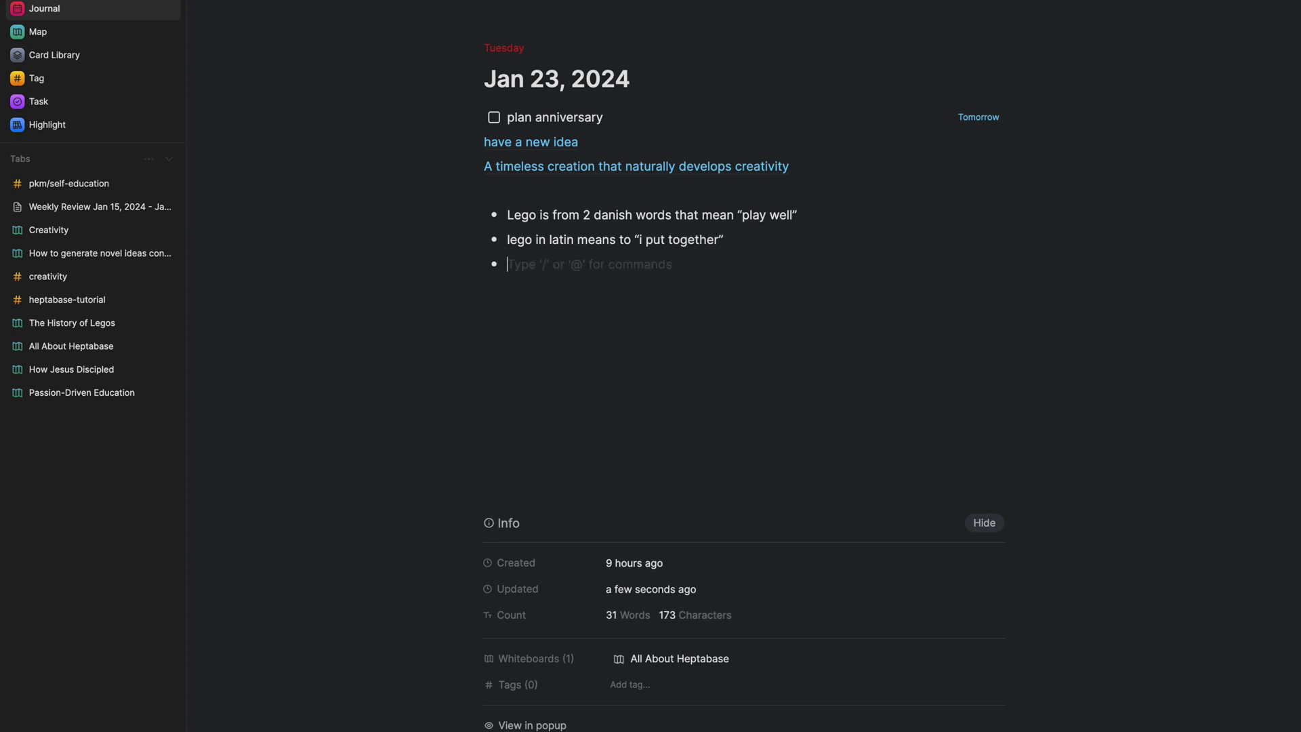
type("S")
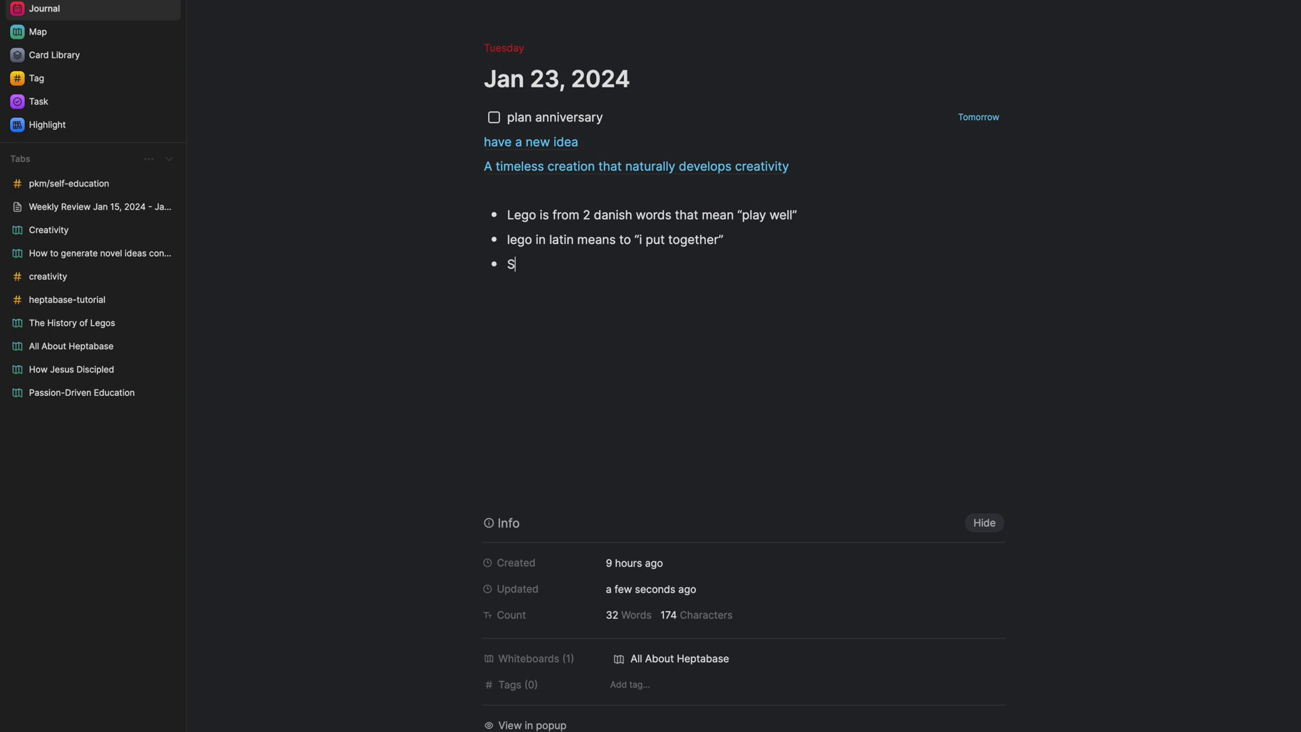
type("till owned by t")
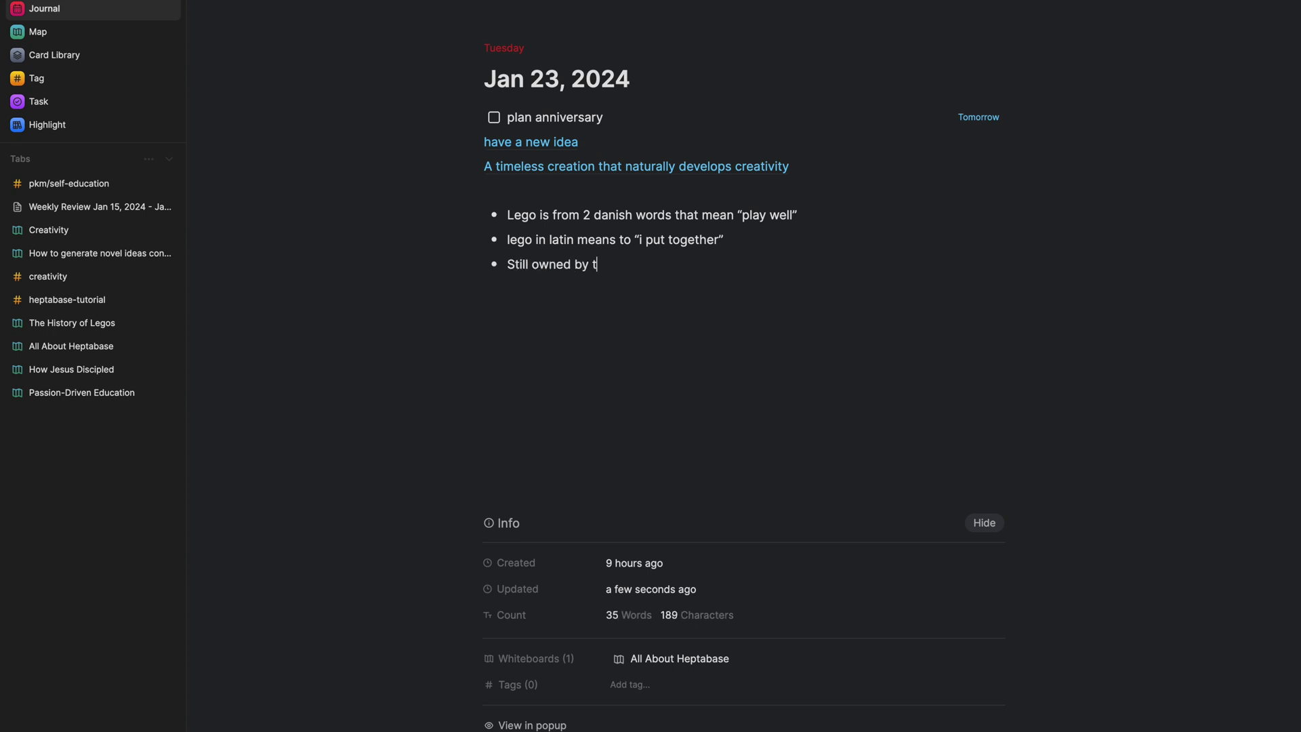
type("he same family sta")
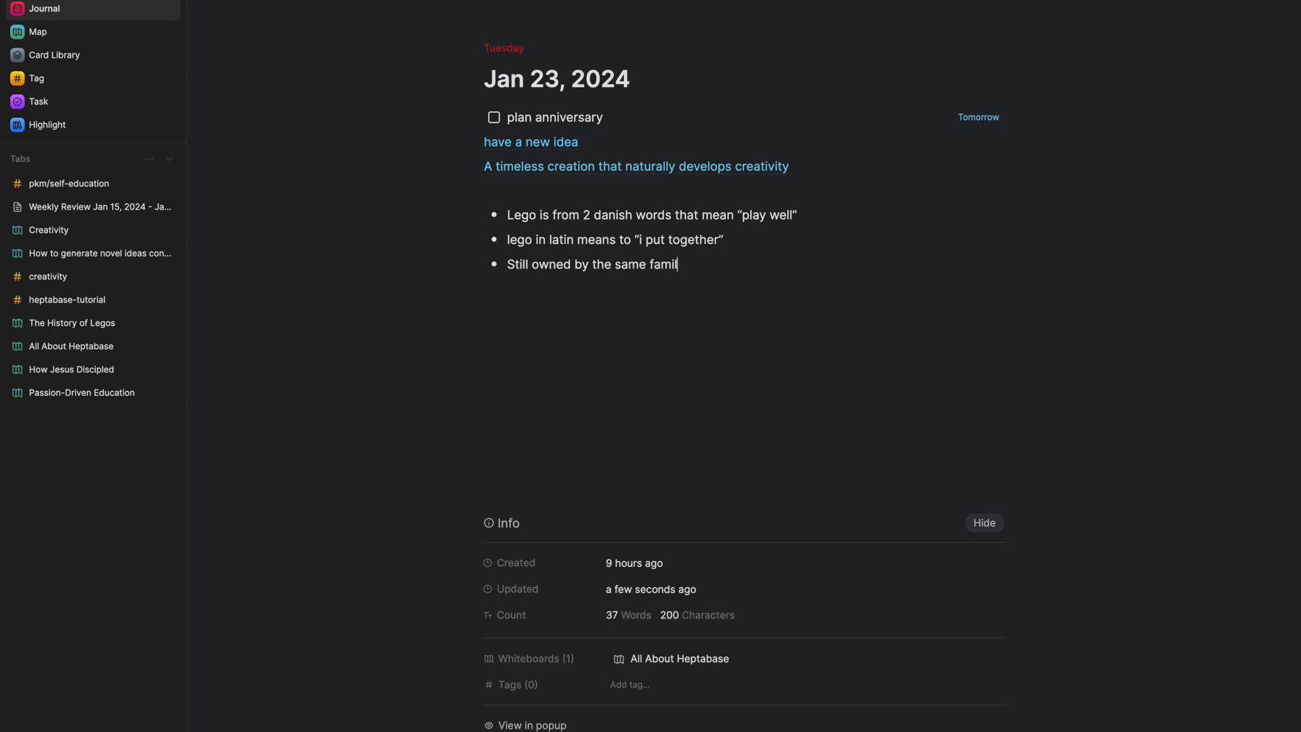
key("BackSpace")
key("BackSpace")
key("BackSpace")
type("who started ")
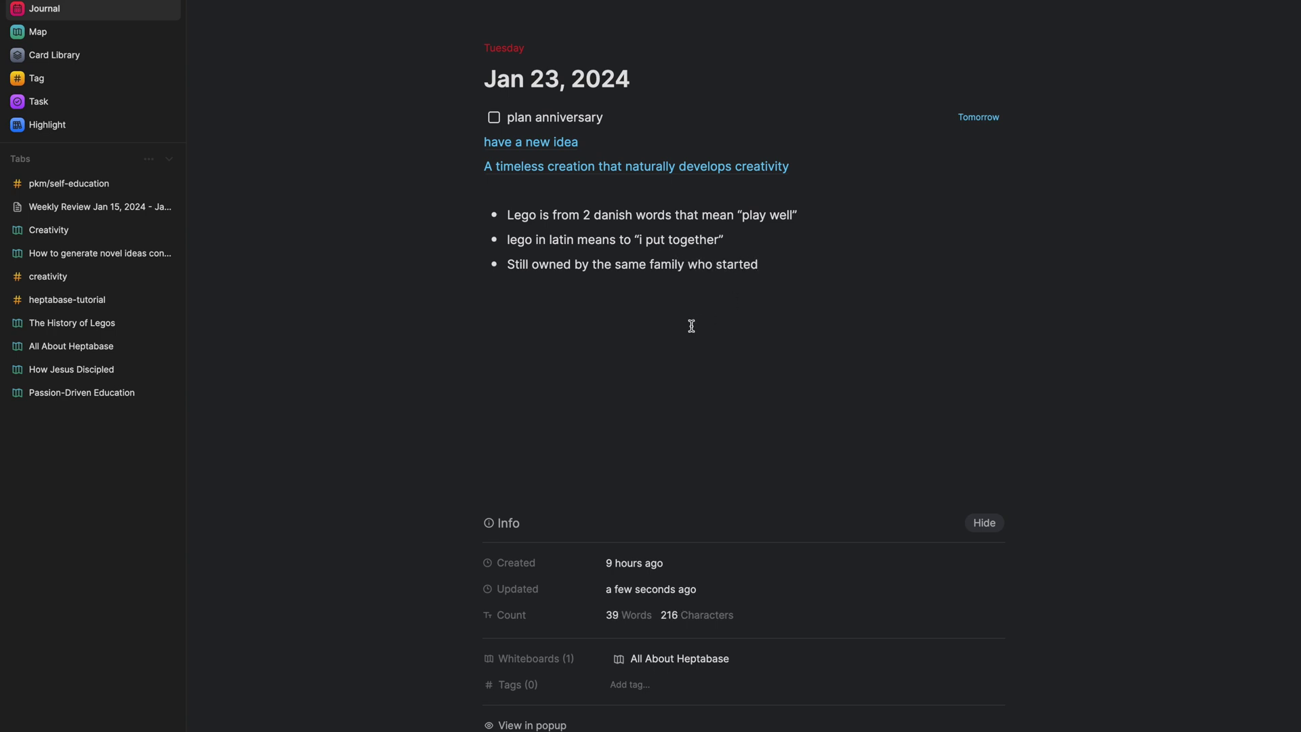
type("it")
left_click_drag(413, 212, 605, 287)
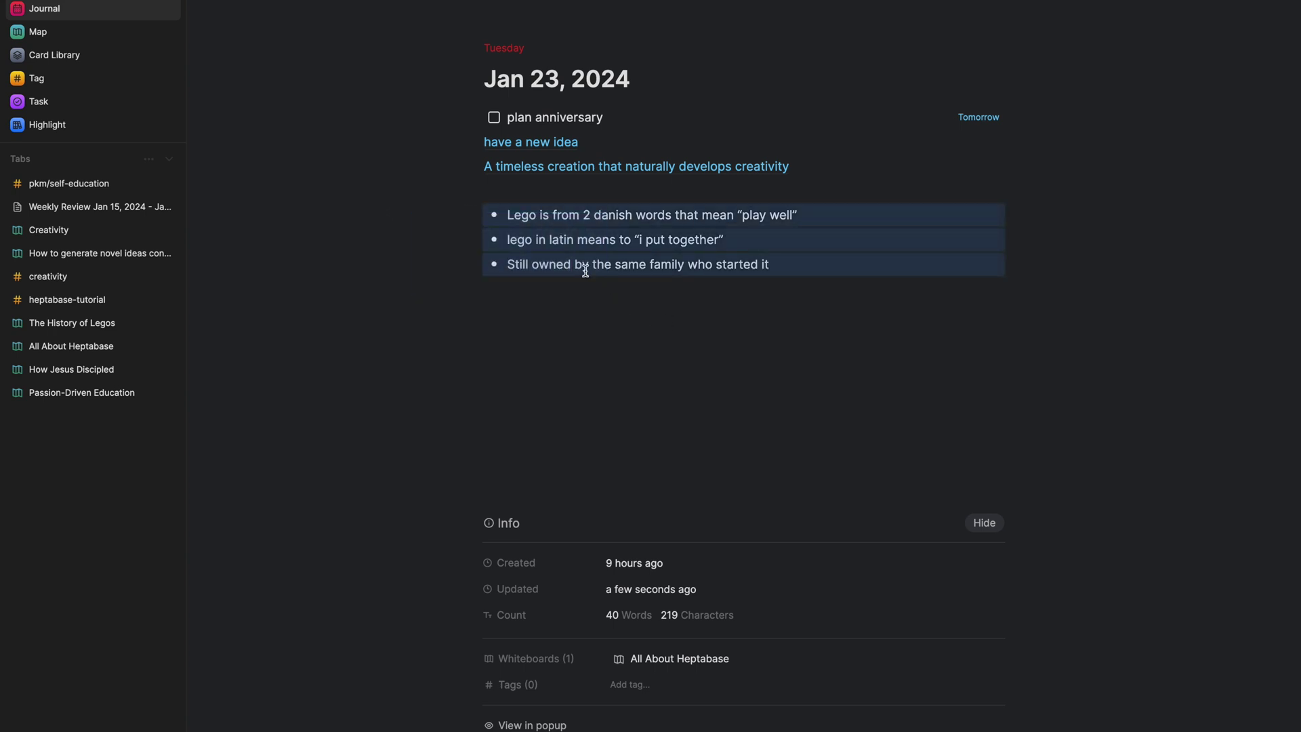
Convert the three selected Lego bullets into a new card linked from the journal.
right_click(503, 238)
left_click(434, 222)
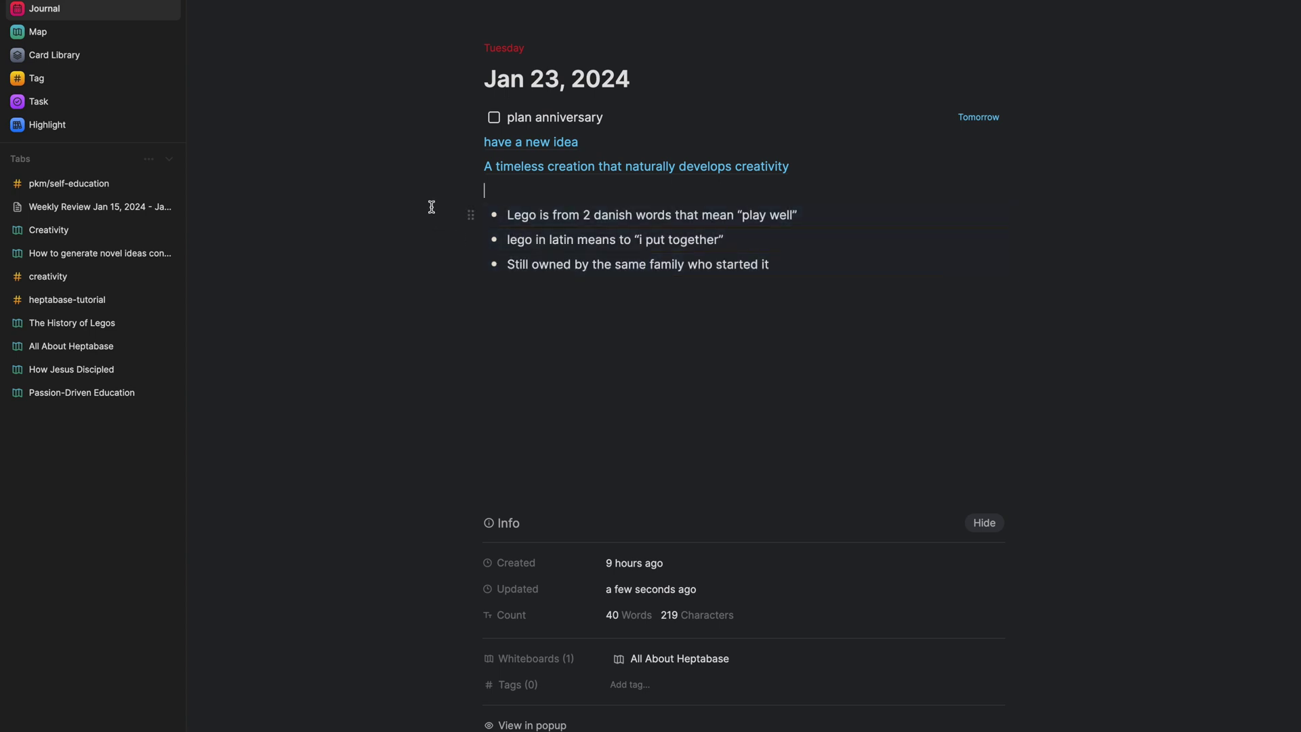
left_click_drag(435, 203, 474, 271)
left_click(473, 214)
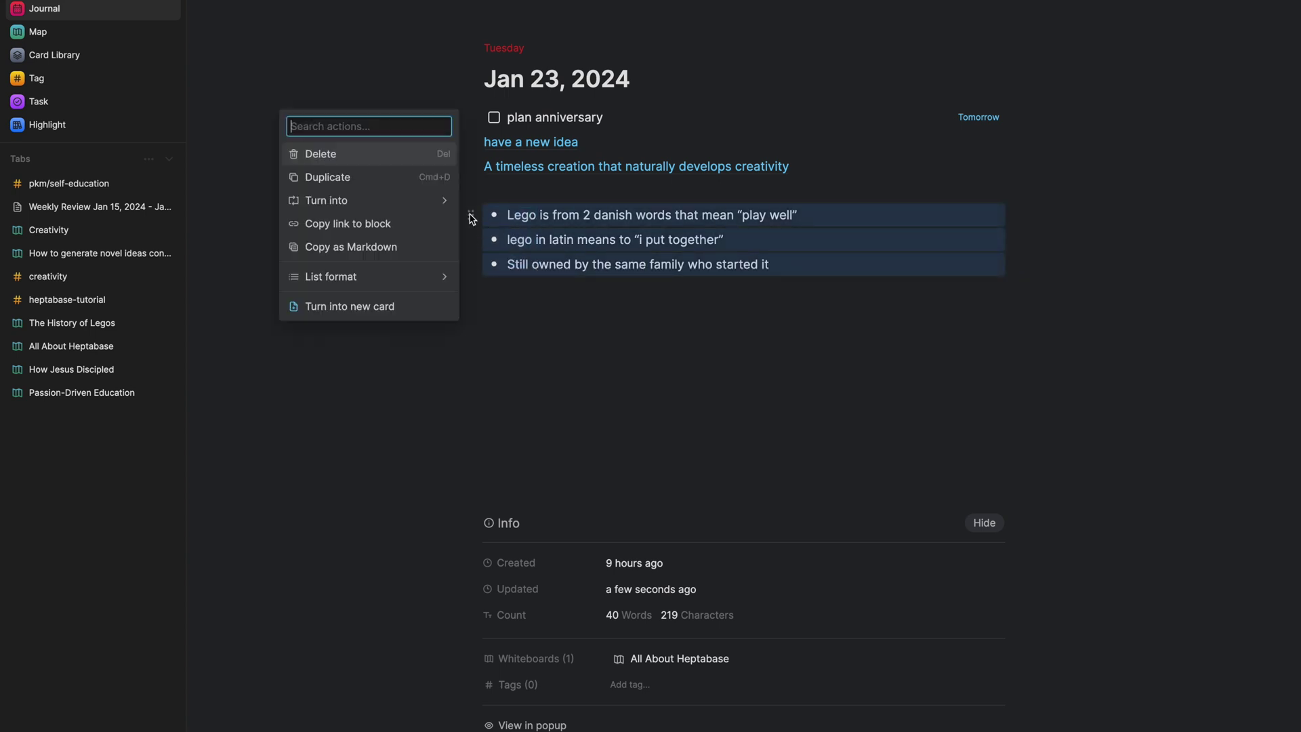
left_click(403, 307)
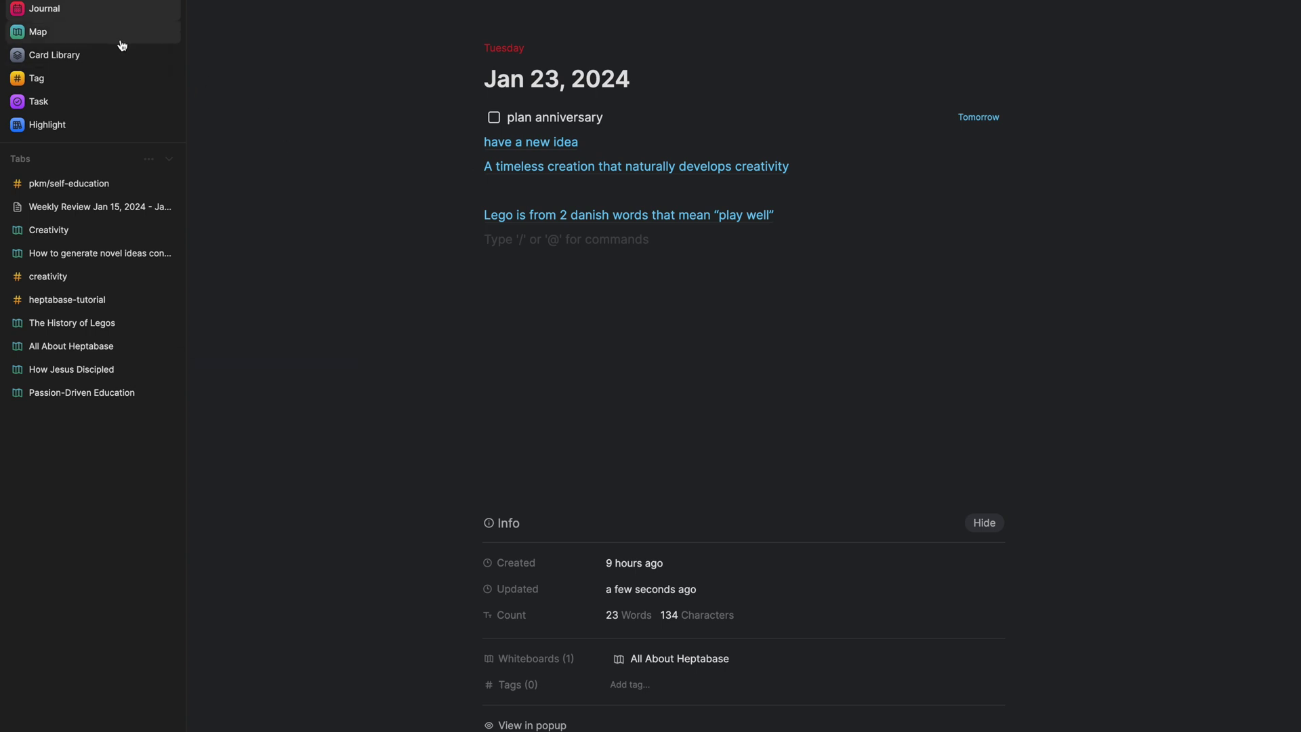
Switch to The History of Legos whiteboard and view its timeless-creation card's Lego notes.
left_click(105, 323)
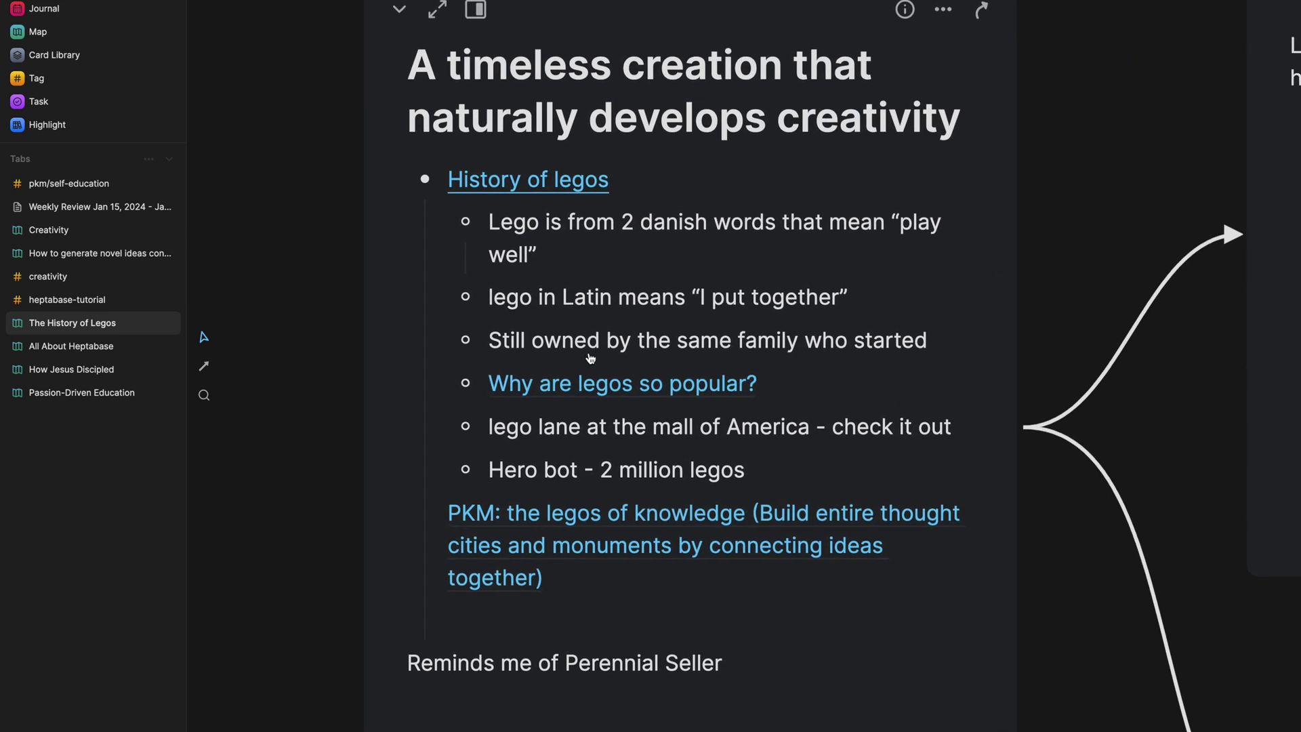
scroll(588, 296, "up", 1)
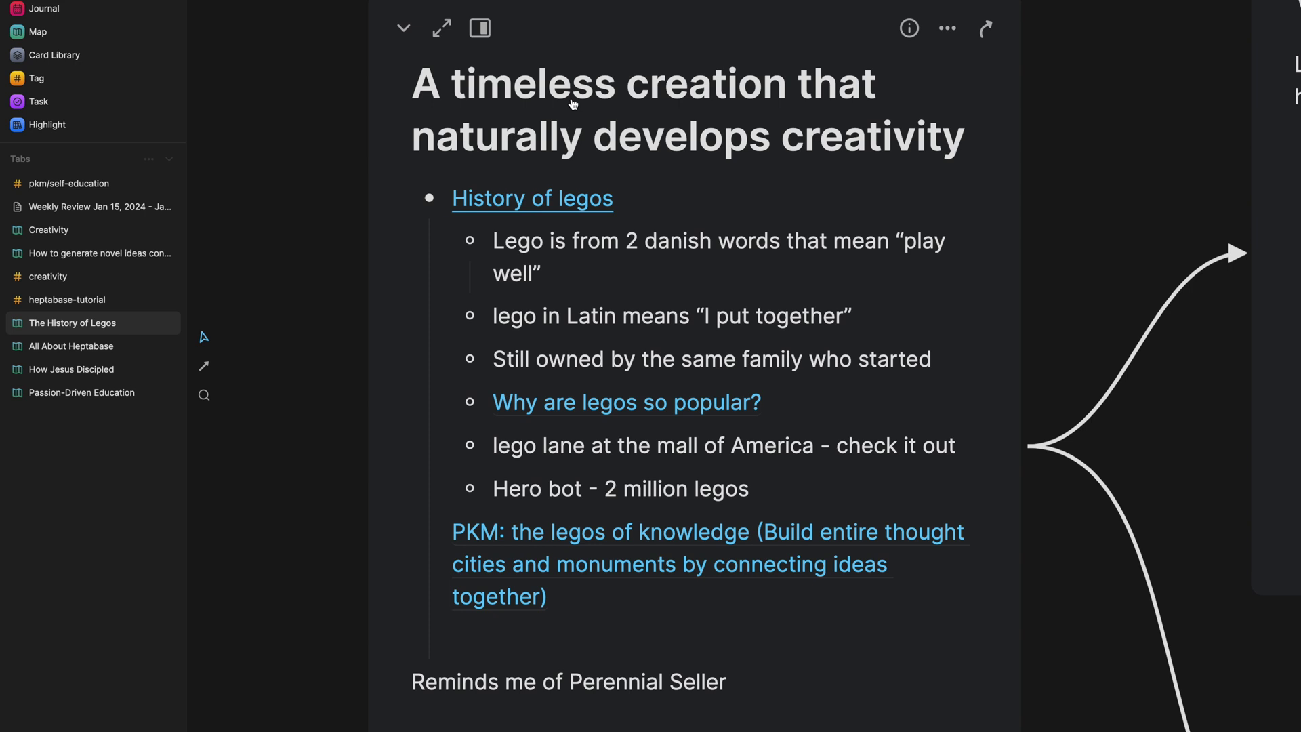
scroll(573, 103, "down", 2)
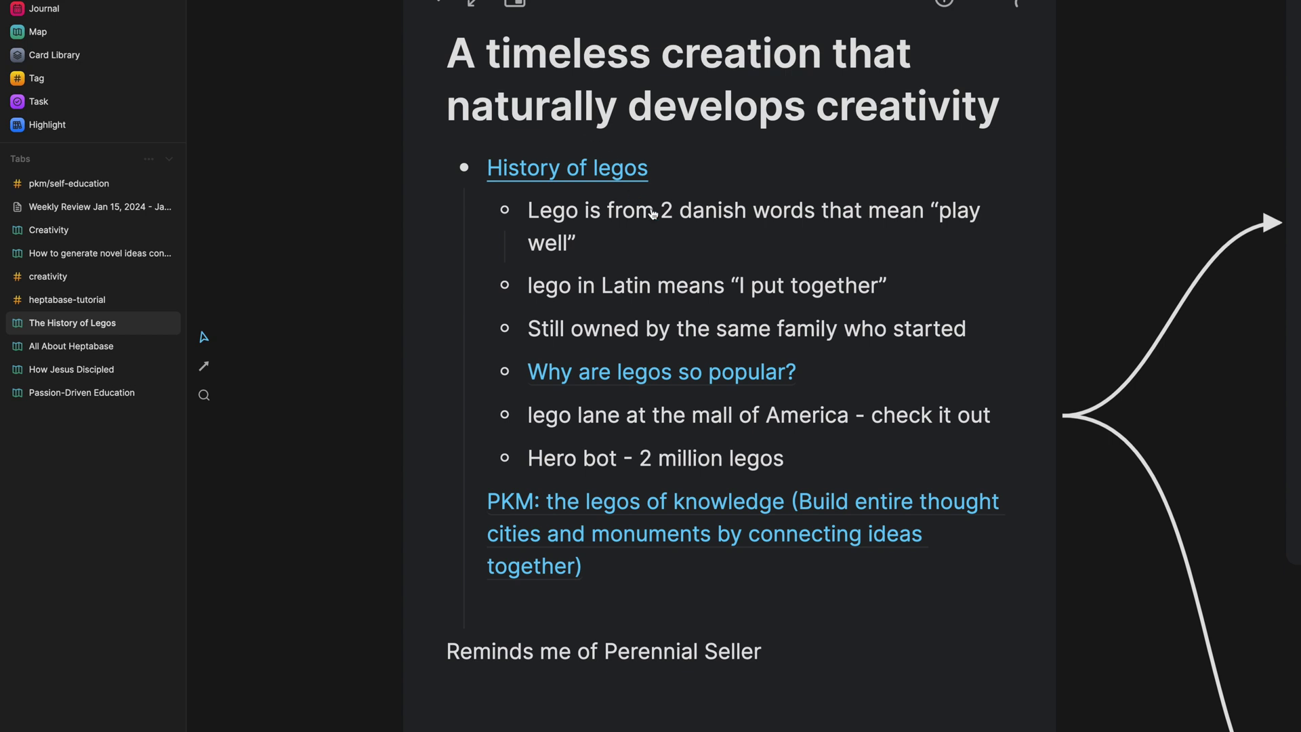
scroll(652, 215, "up", 1)
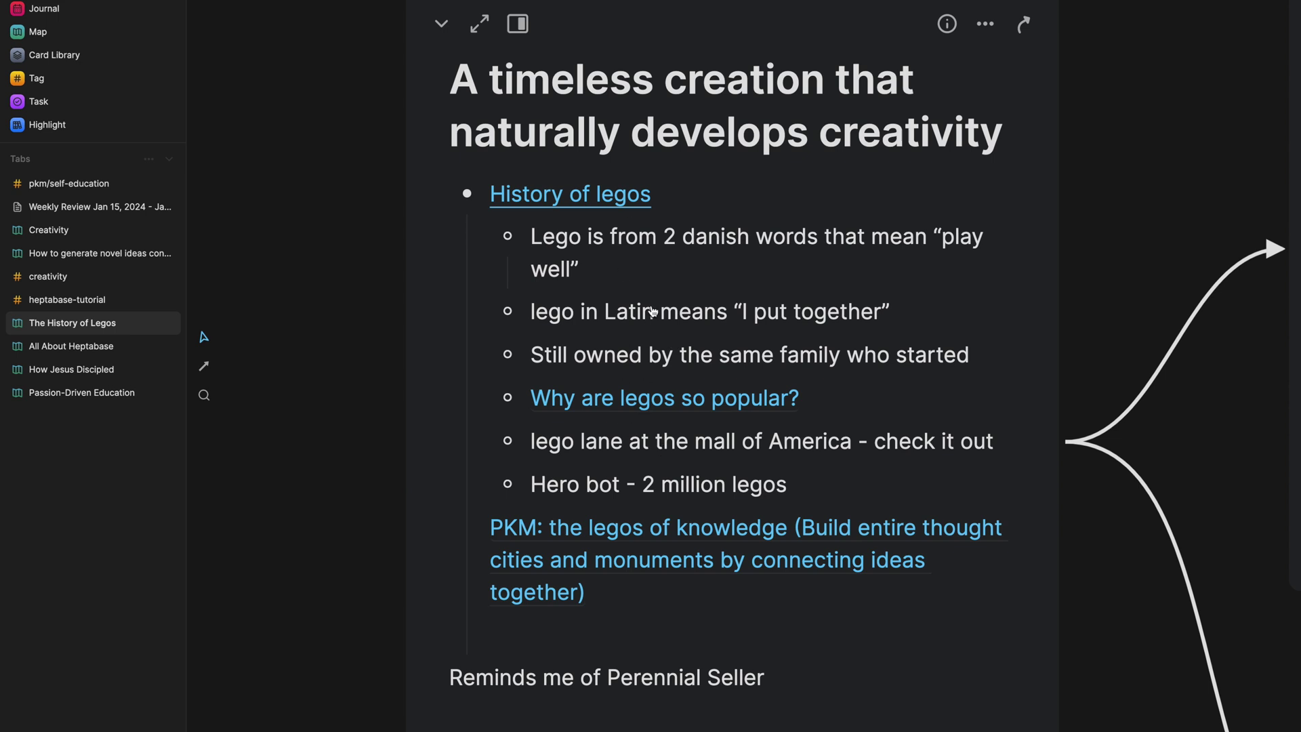
scroll(651, 312, "down", 5)
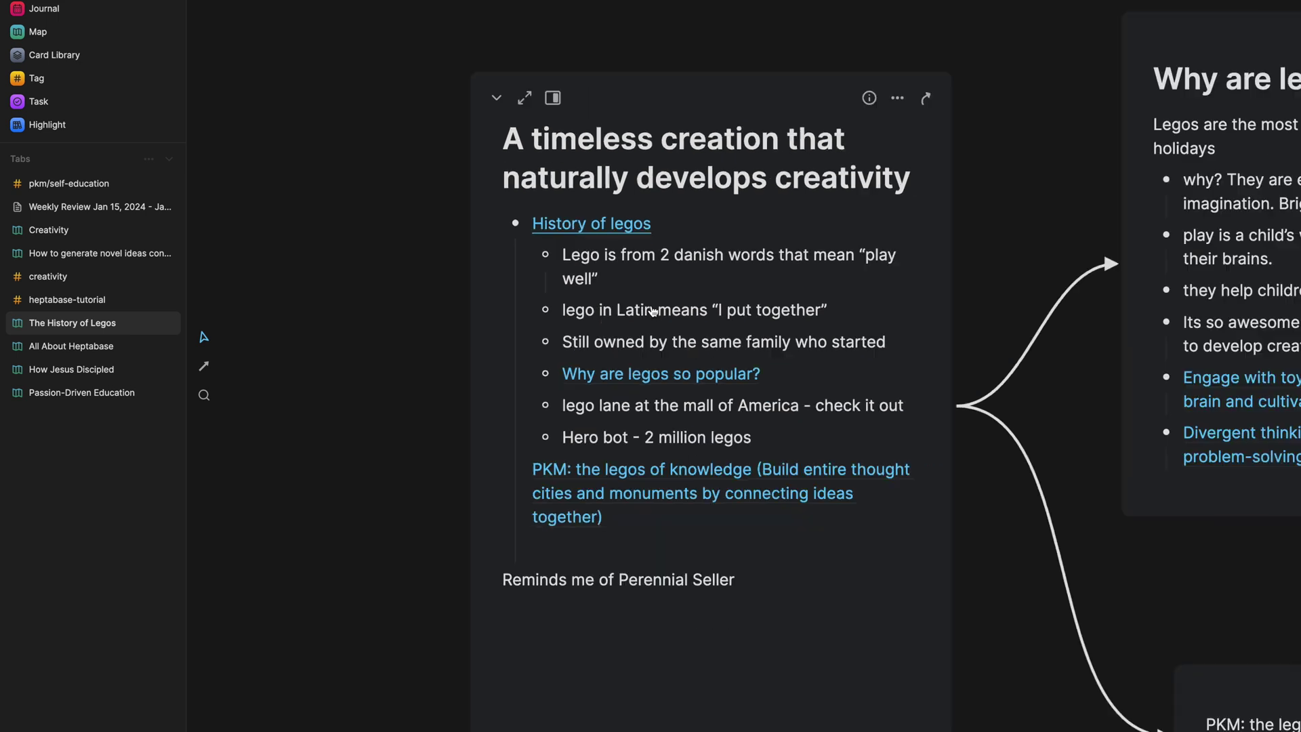
scroll(645, 350, "up", 5)
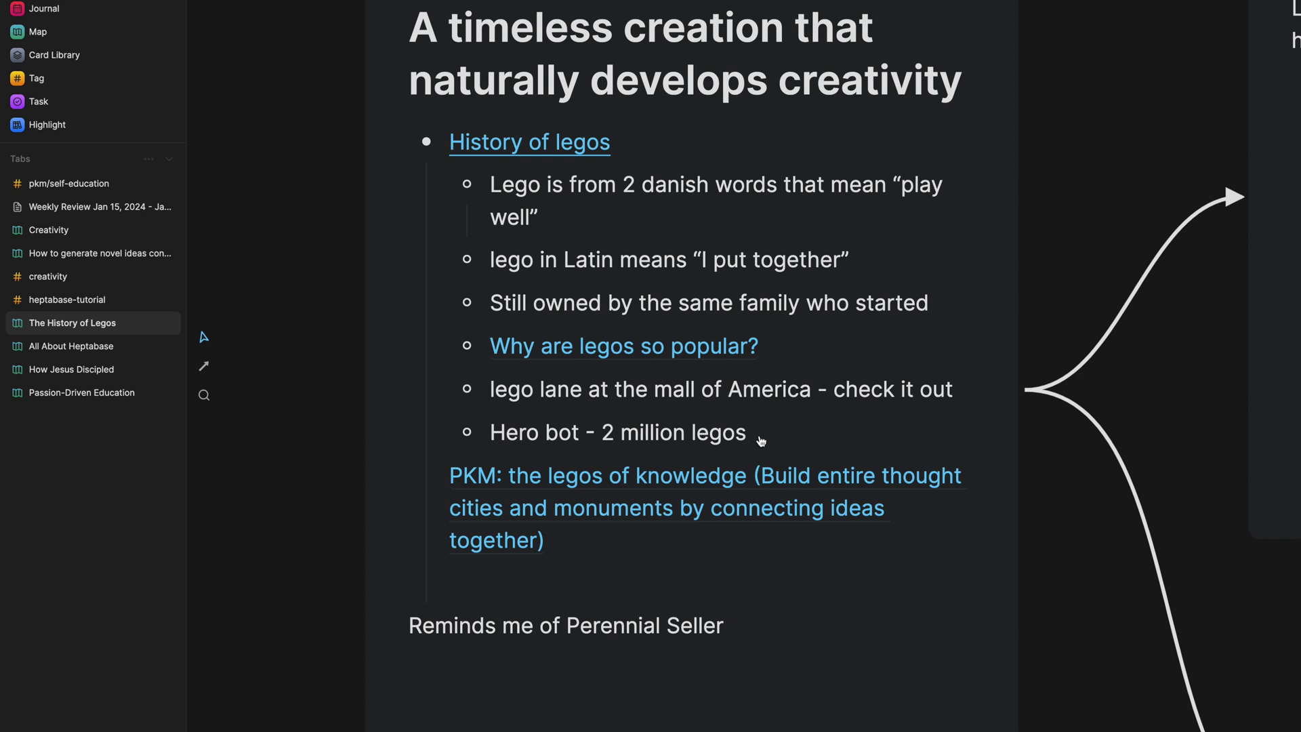
scroll(762, 445, "down", 3)
scroll(762, 445, "right", 10)
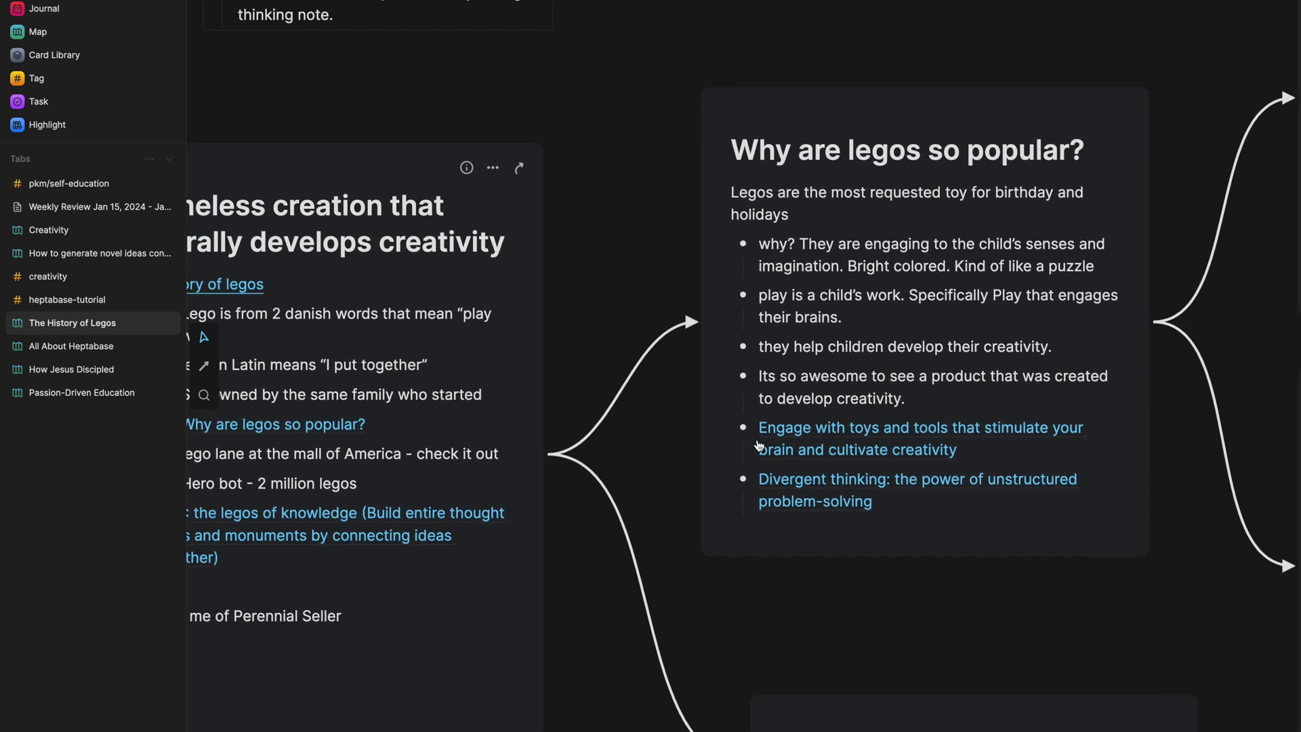
scroll(770, 432, "right", 1)
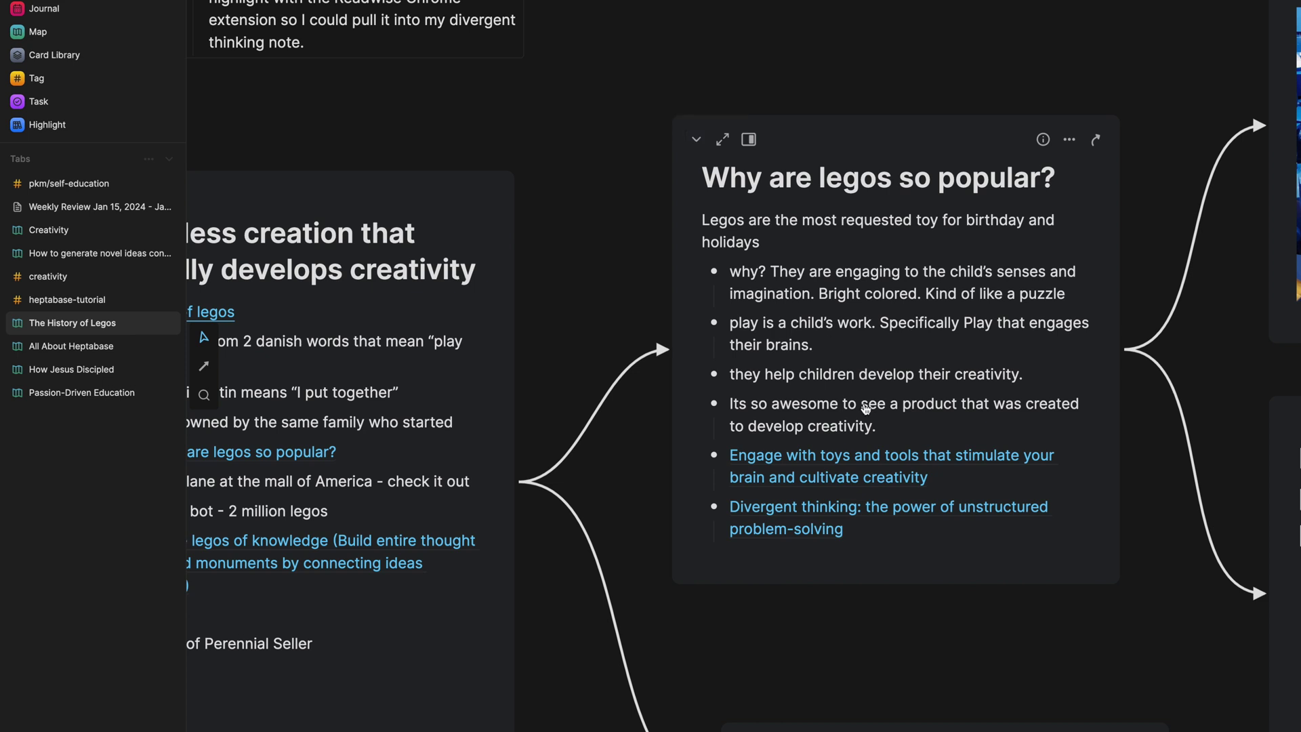
scroll(866, 408, "right", 3)
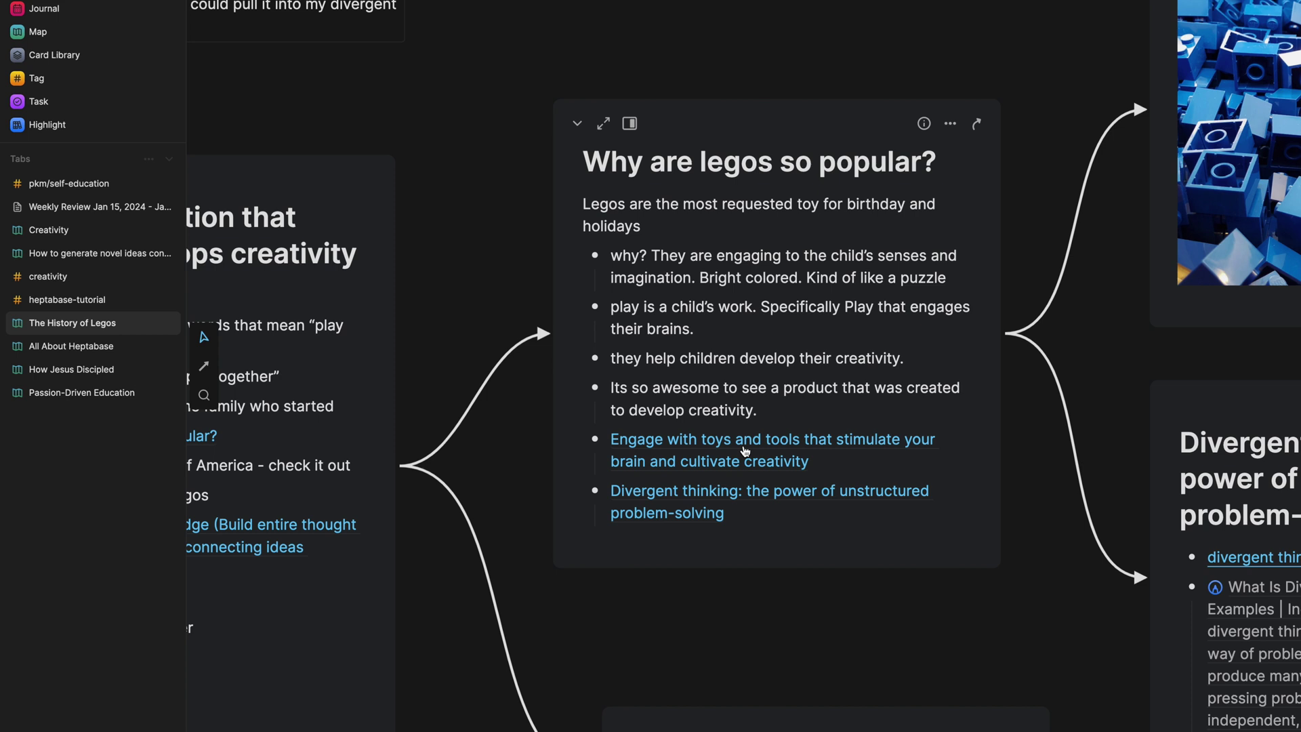
left_click(745, 451)
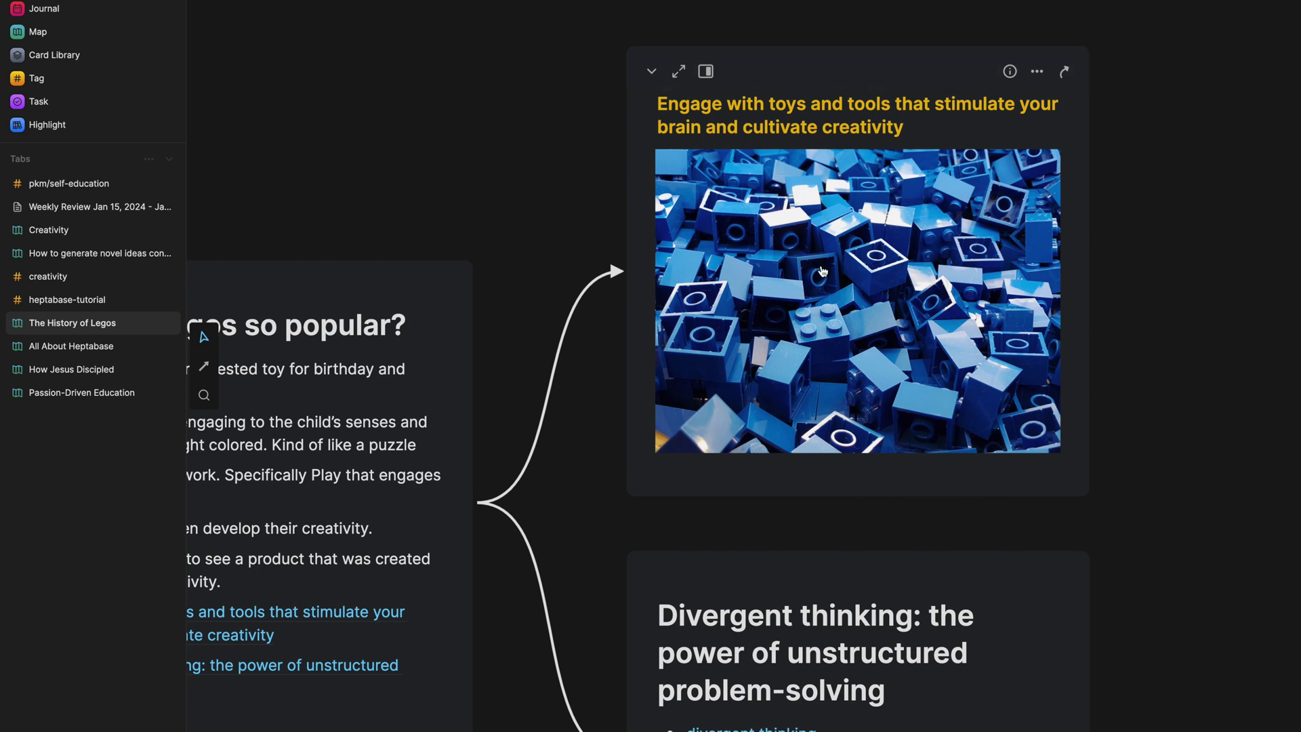
key("Down")
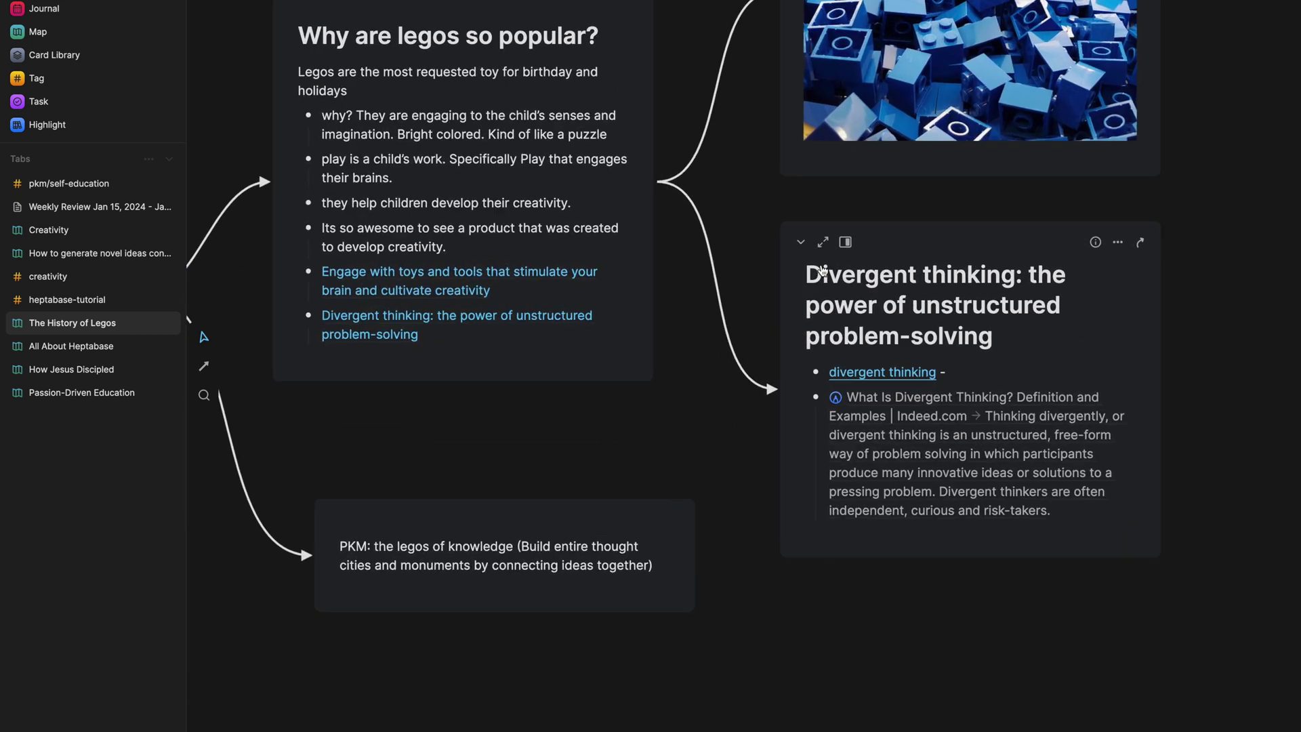
key("Up")
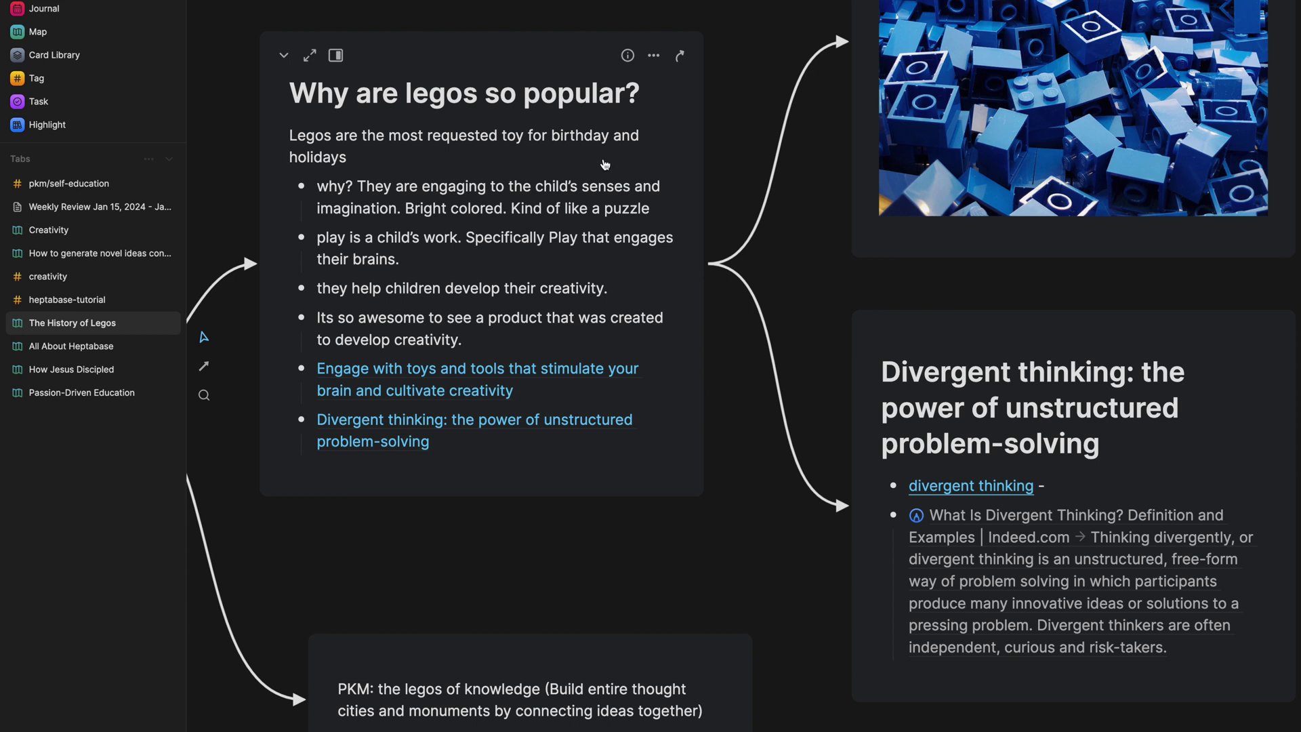
key("Up")
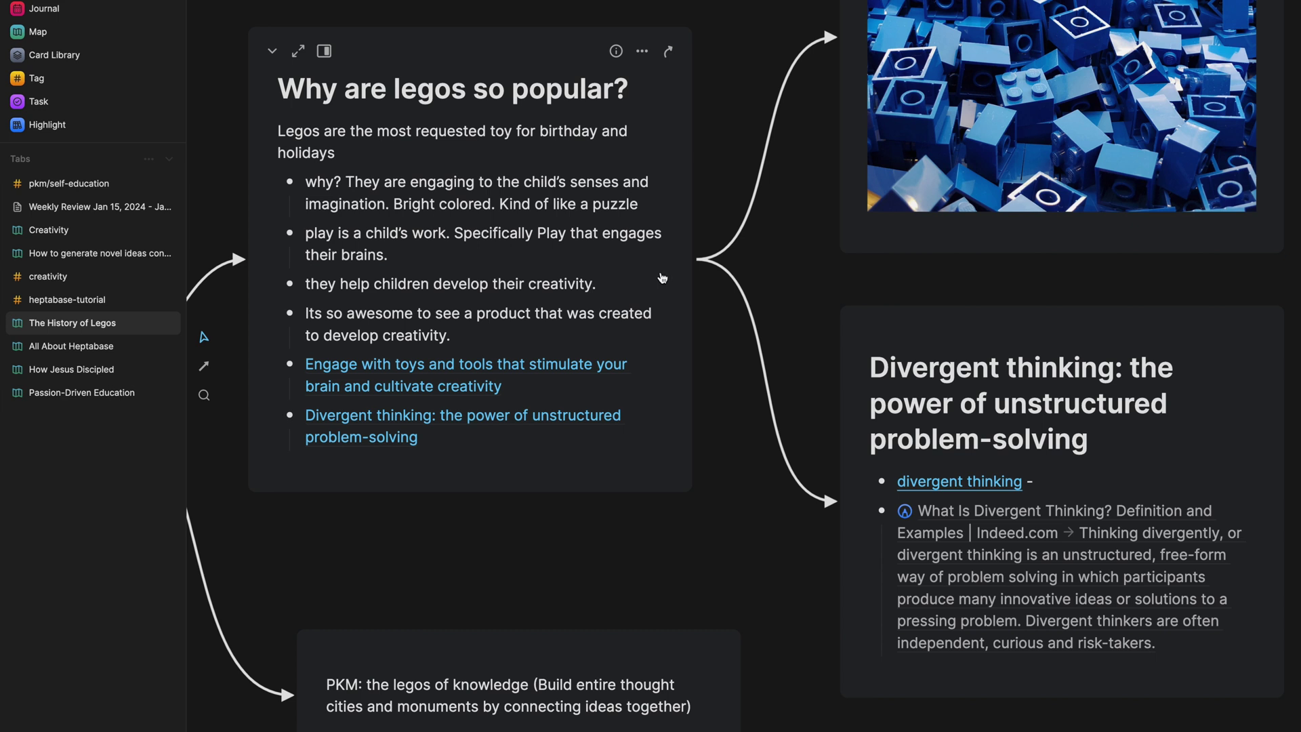
scroll(685, 313, "down", 2)
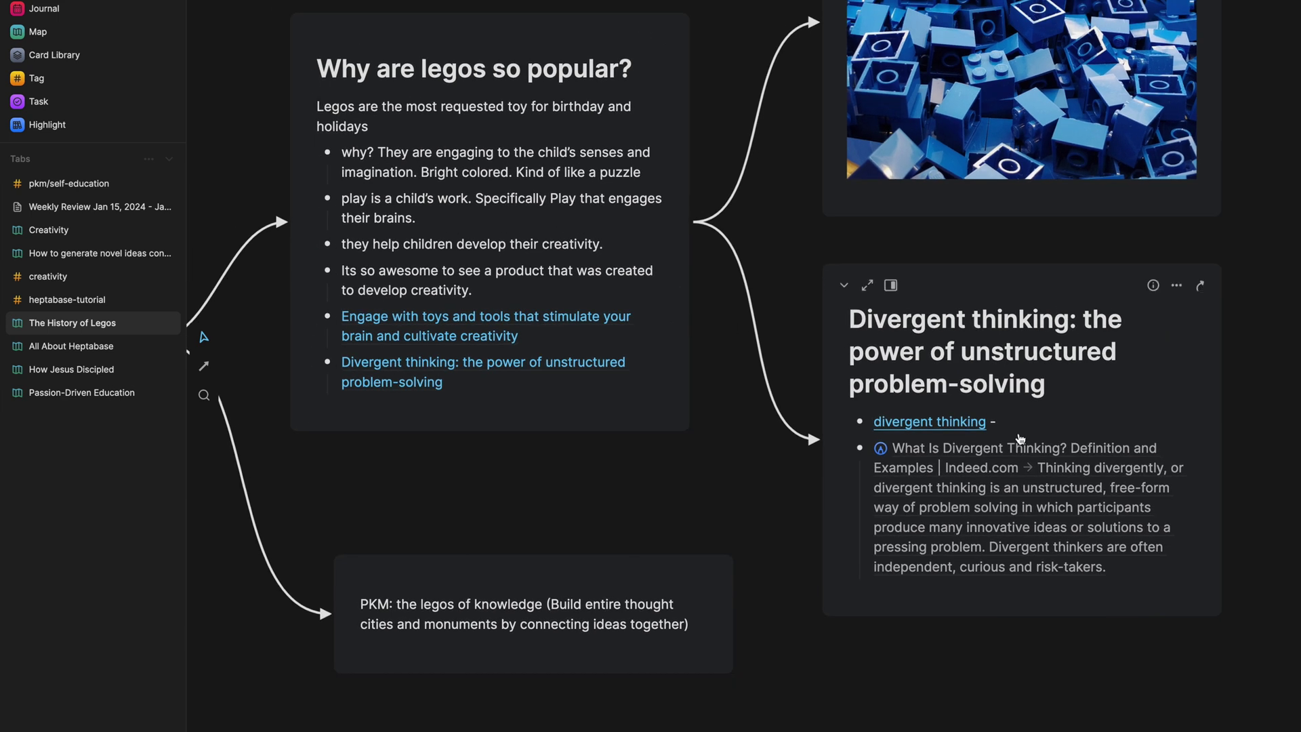
scroll(1019, 437, "down", 2)
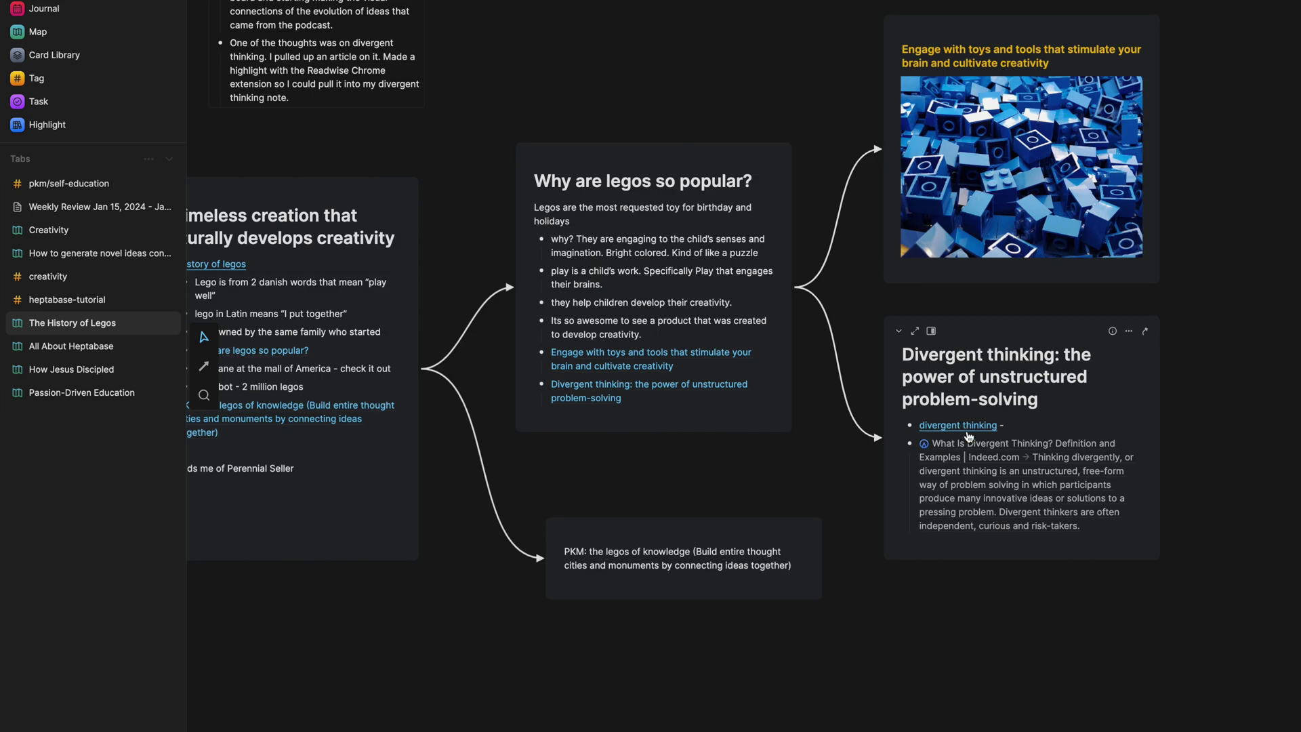
scroll(969, 435, "up", 2)
scroll(901, 437, "up", 2)
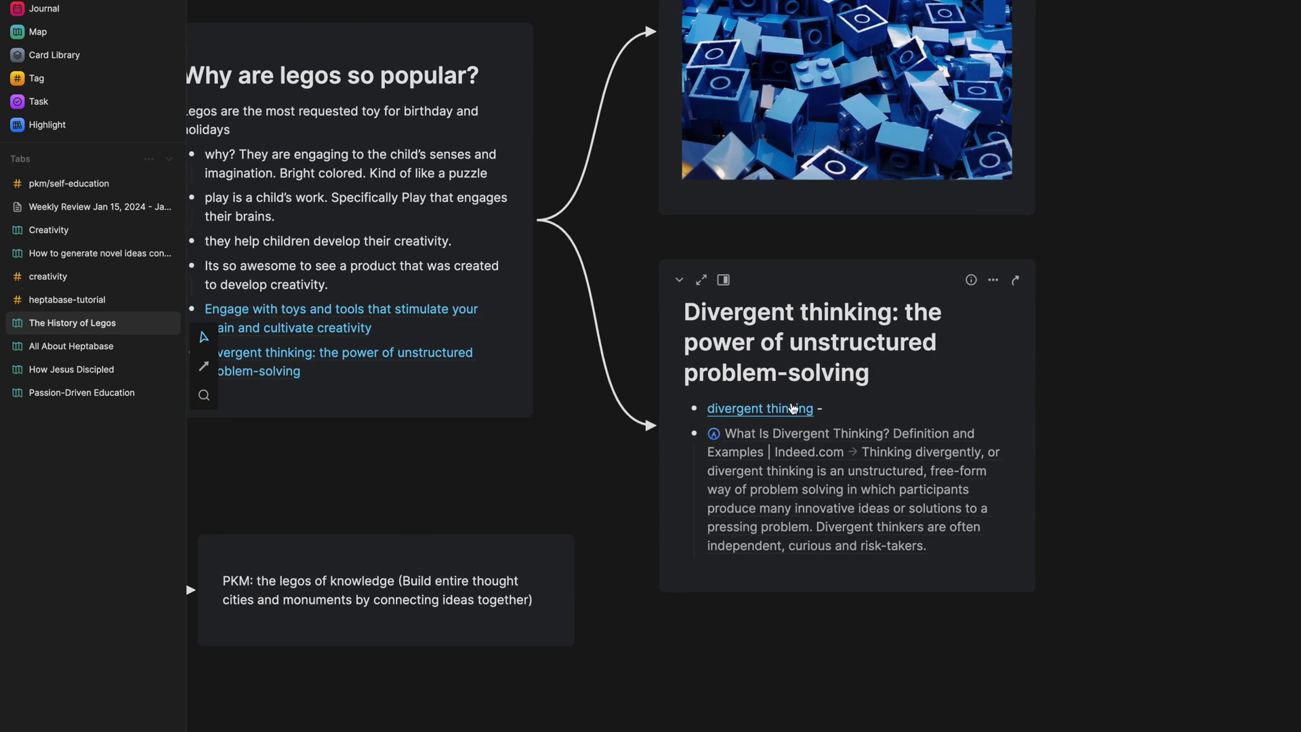
scroll(793, 407, "up", 1)
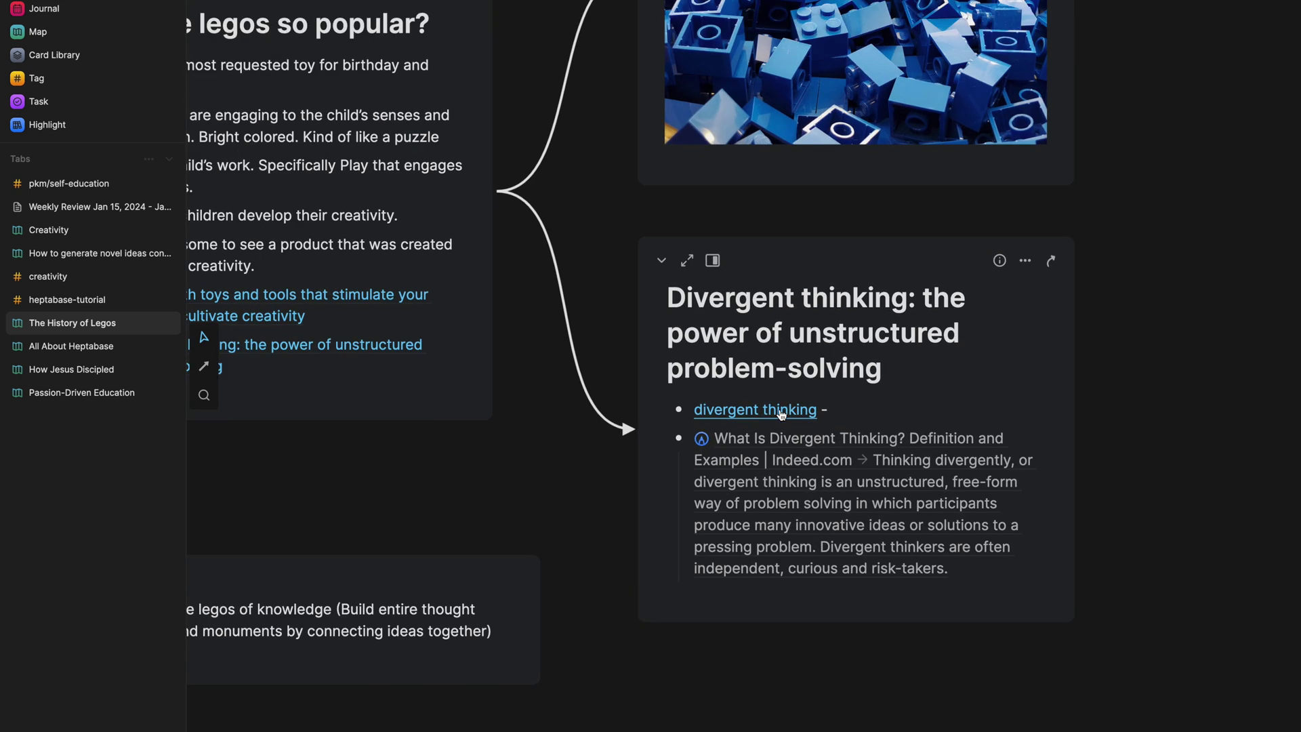
scroll(782, 415, "down", 3)
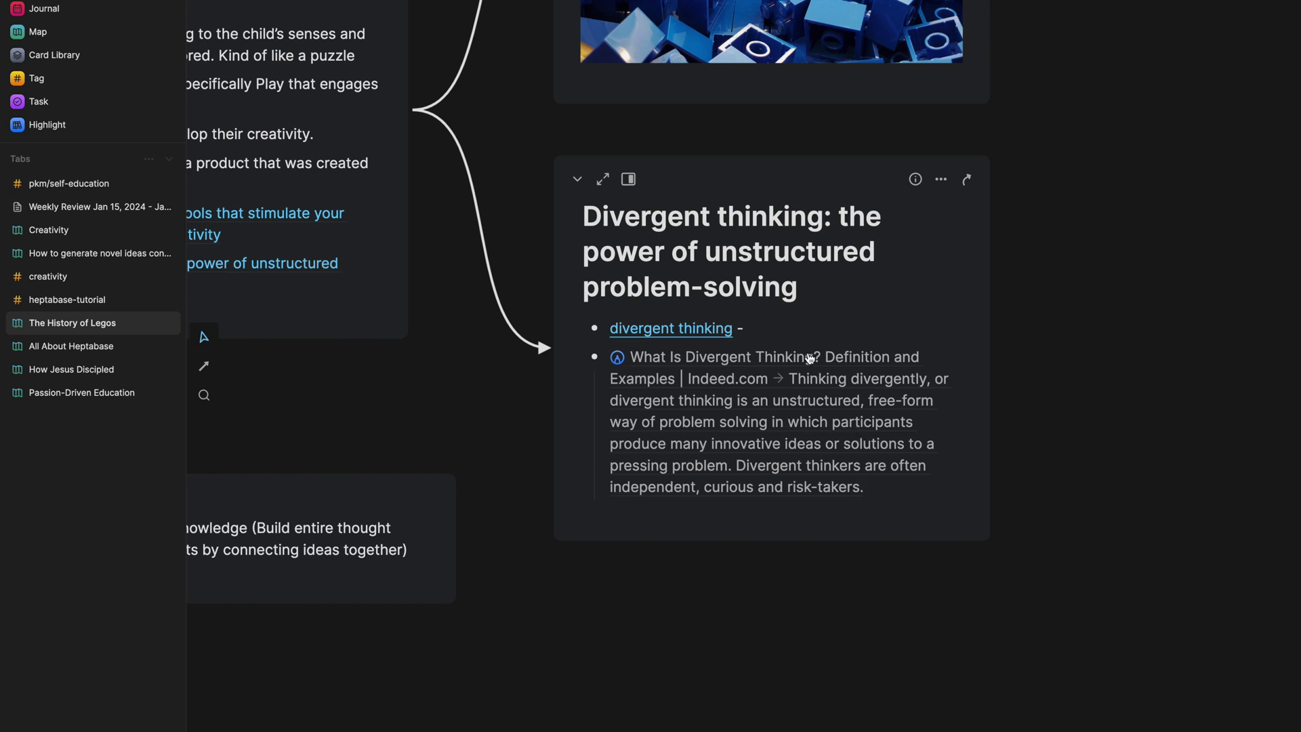
scroll(795, 418, "down", 3)
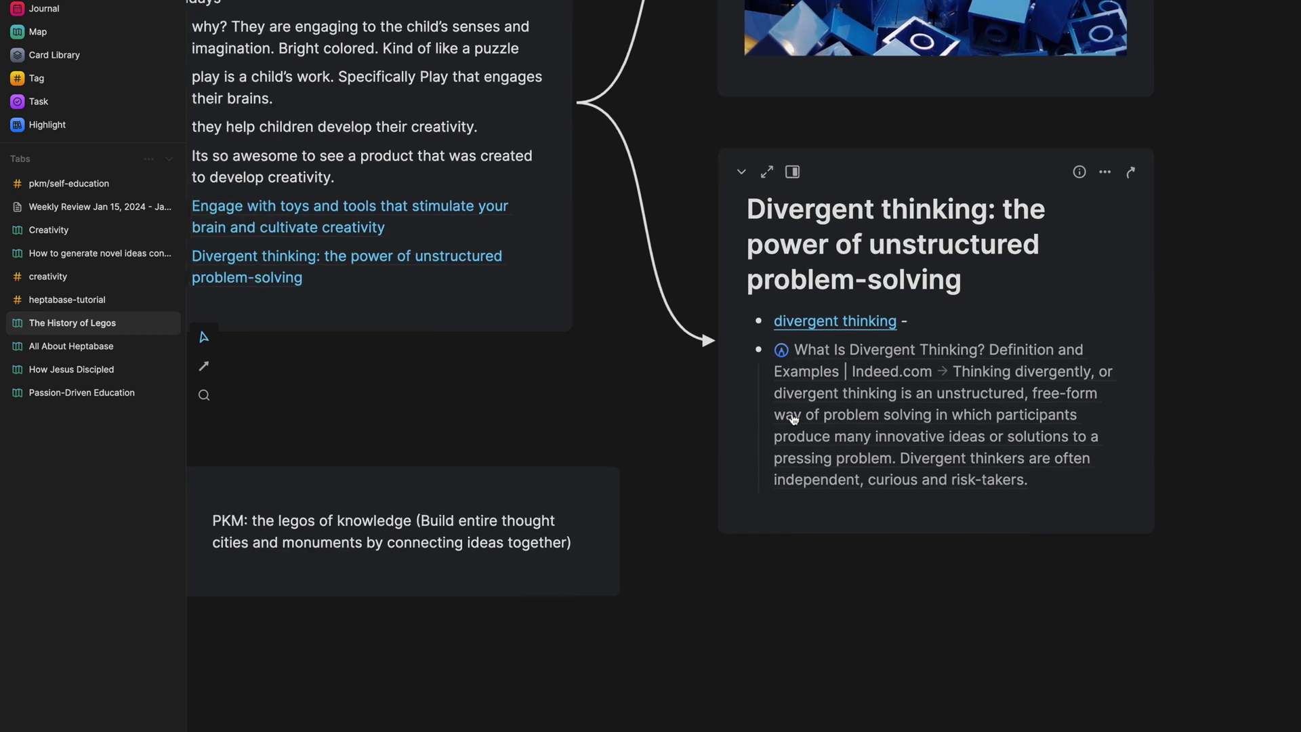
scroll(881, 434, "right", 1)
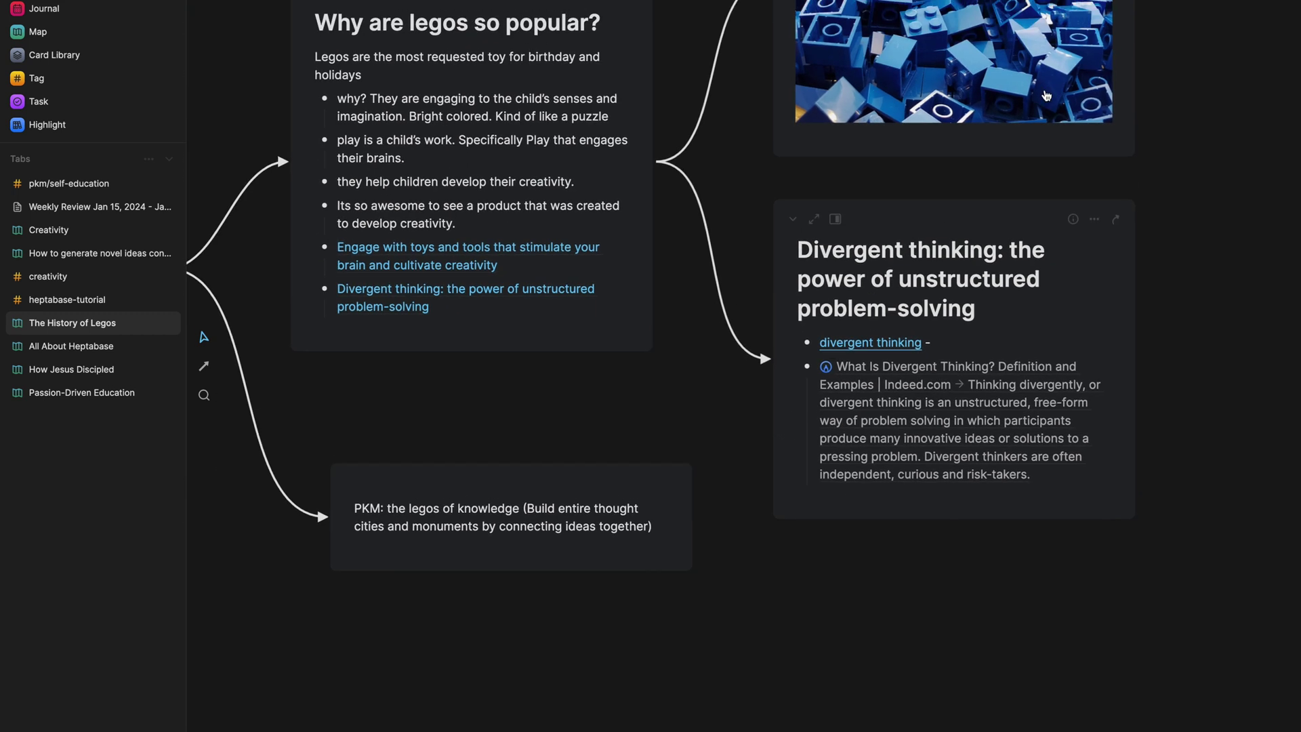
Add a bullet to the Divergent thinking card mentioning the Indeed.com highlight, searched as 'thinking divergen'.
left_click(1062, 478)
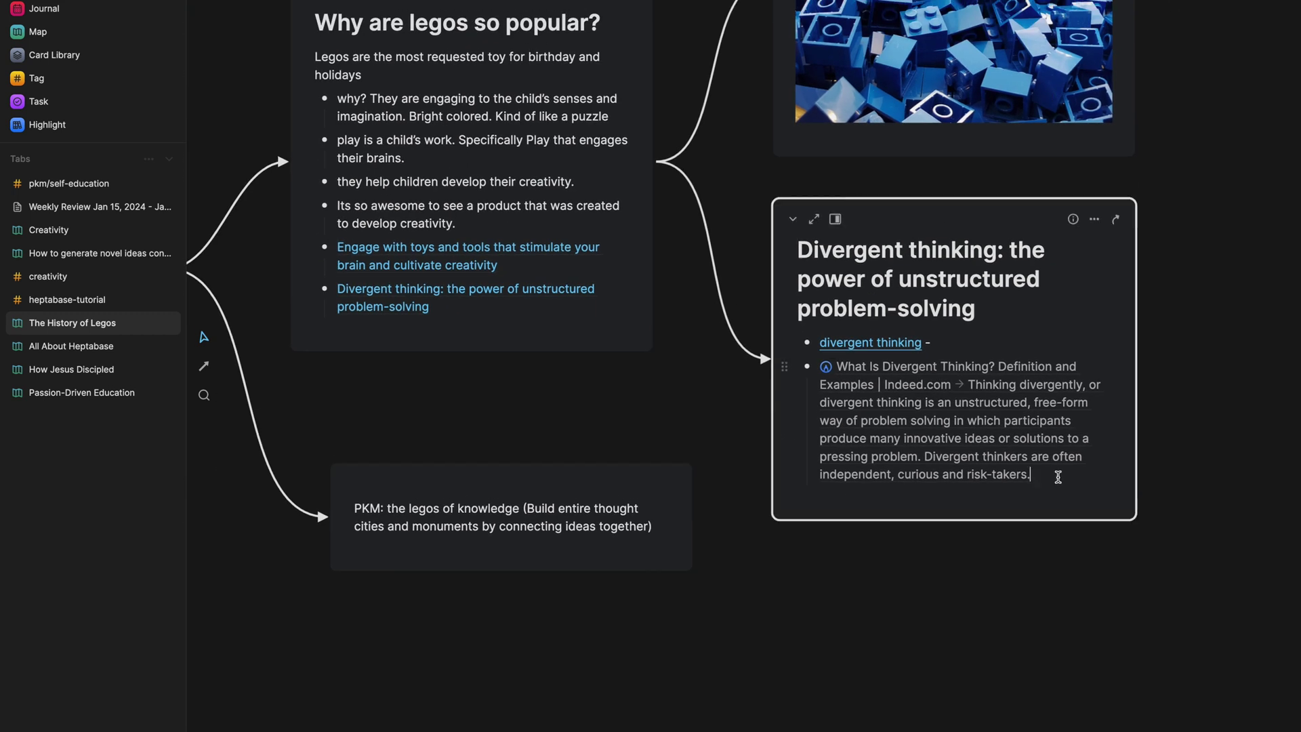
key("Return")
type("@")
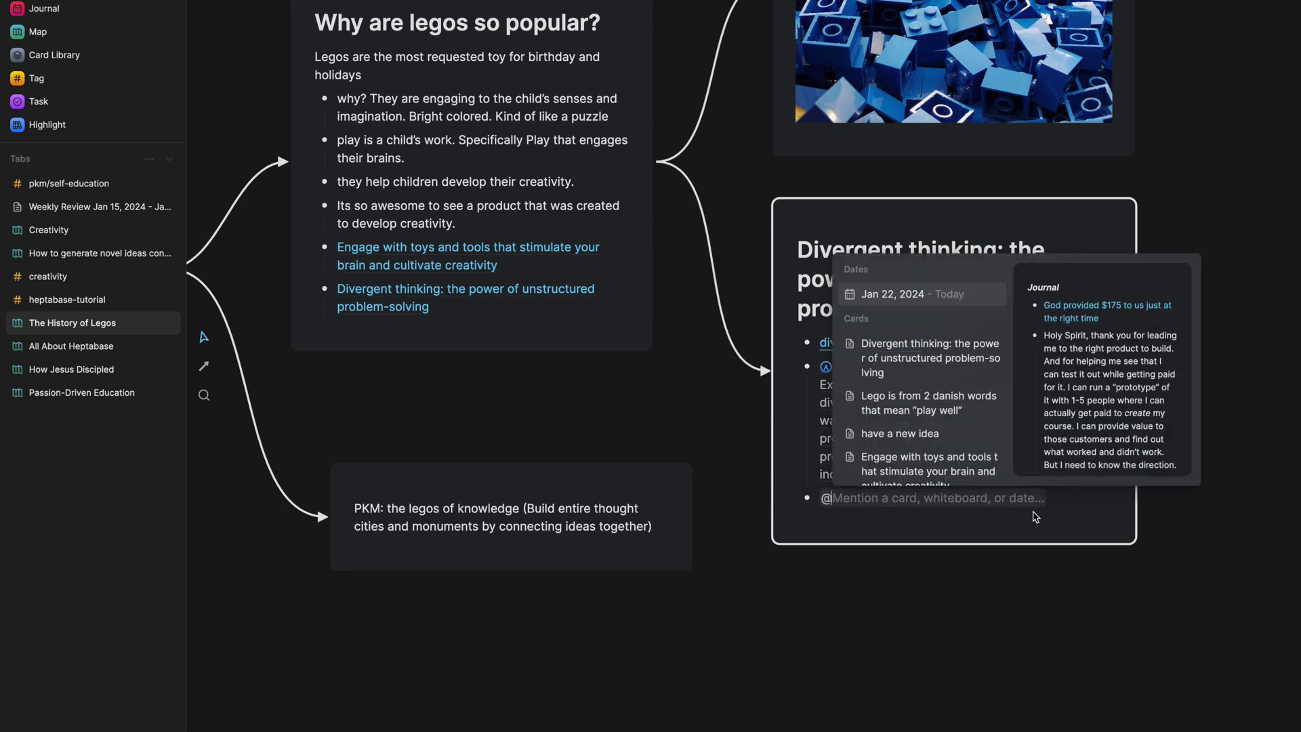
key("Escape")
scroll(969, 550, "up", 4)
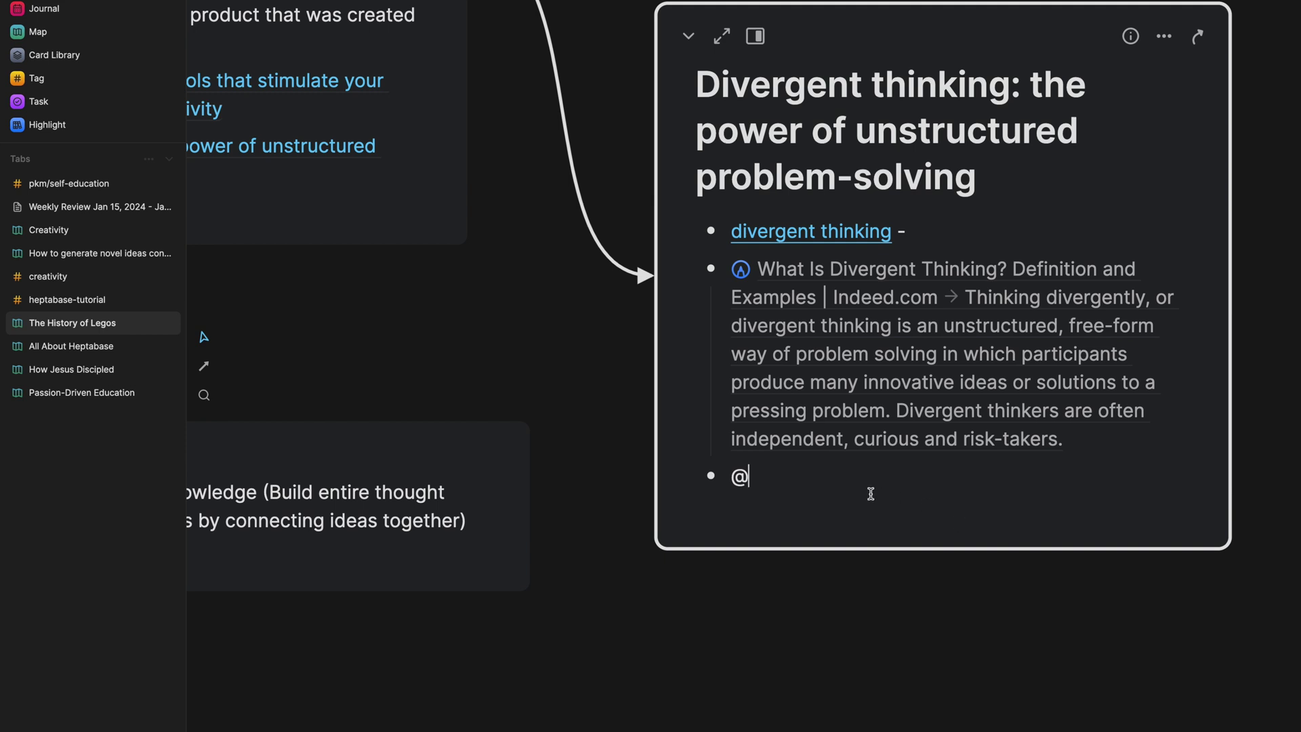
key("BackSpace")
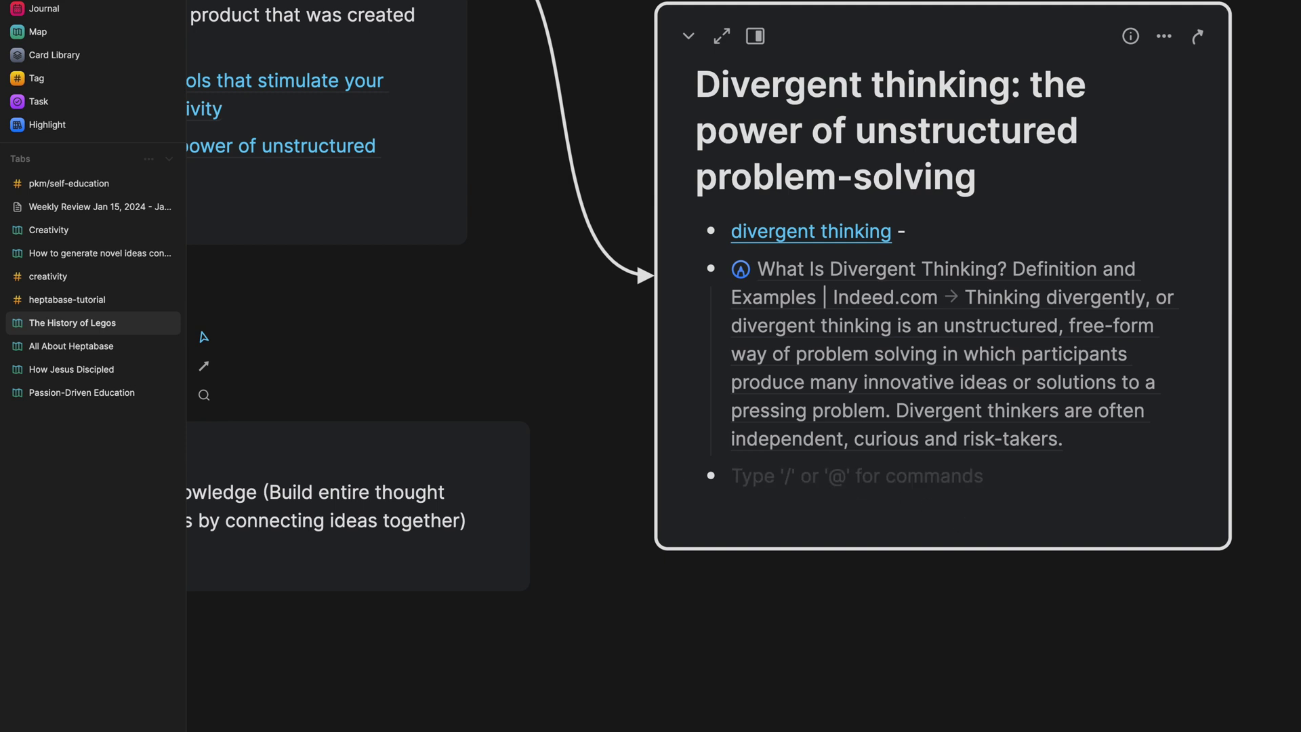
type("@thji")
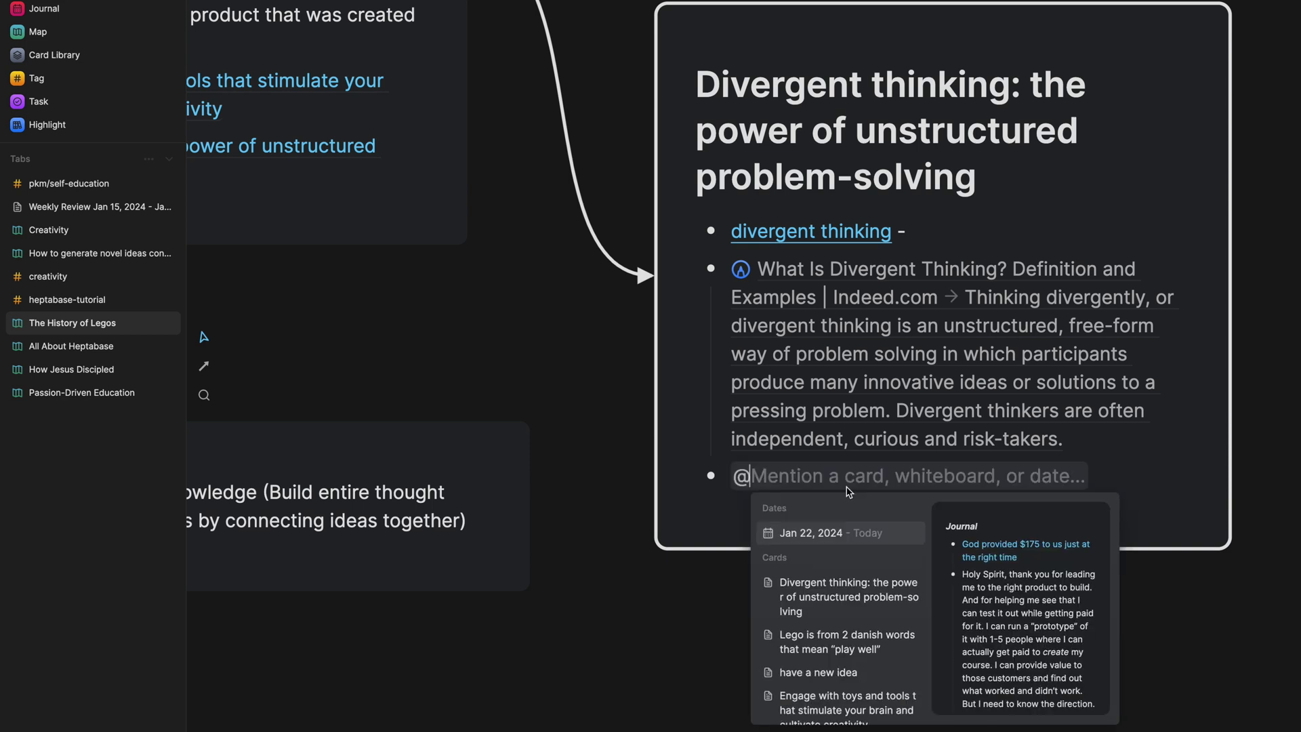
key("BackSpace")
key("BackSpace")
type("inki")
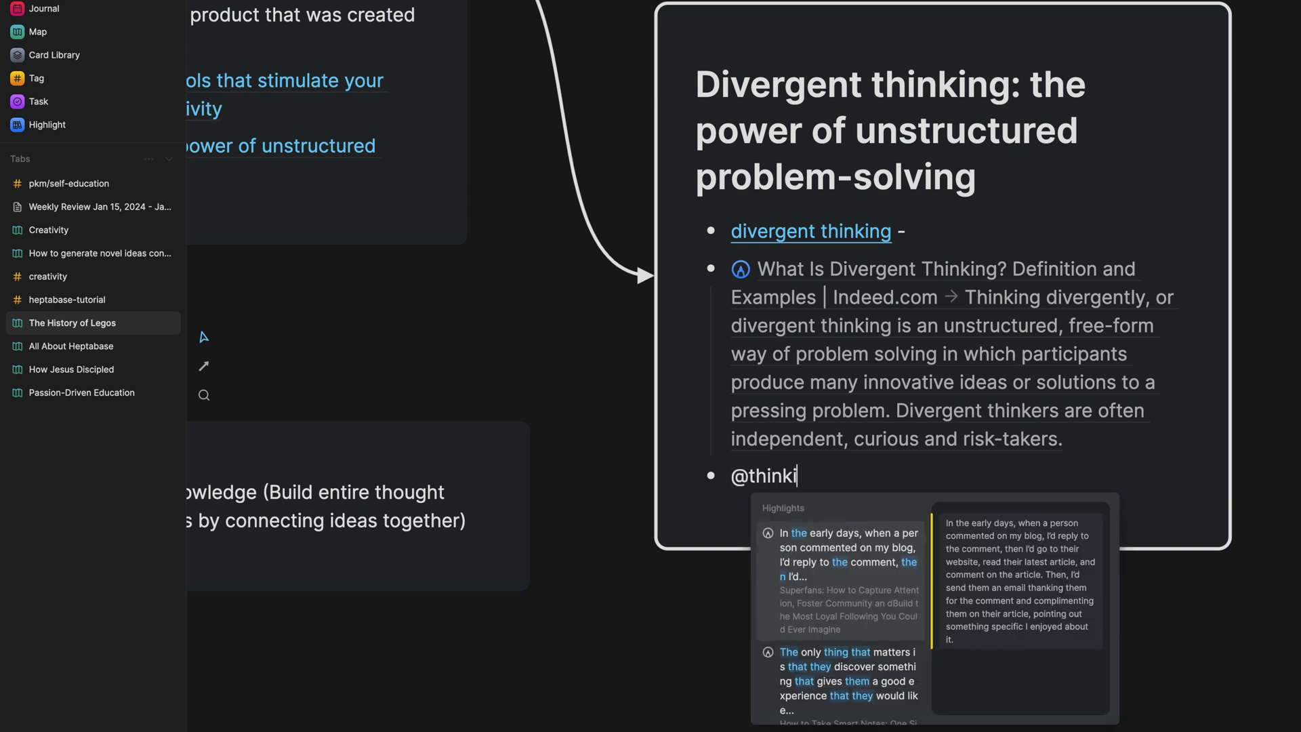
type("ng divergen")
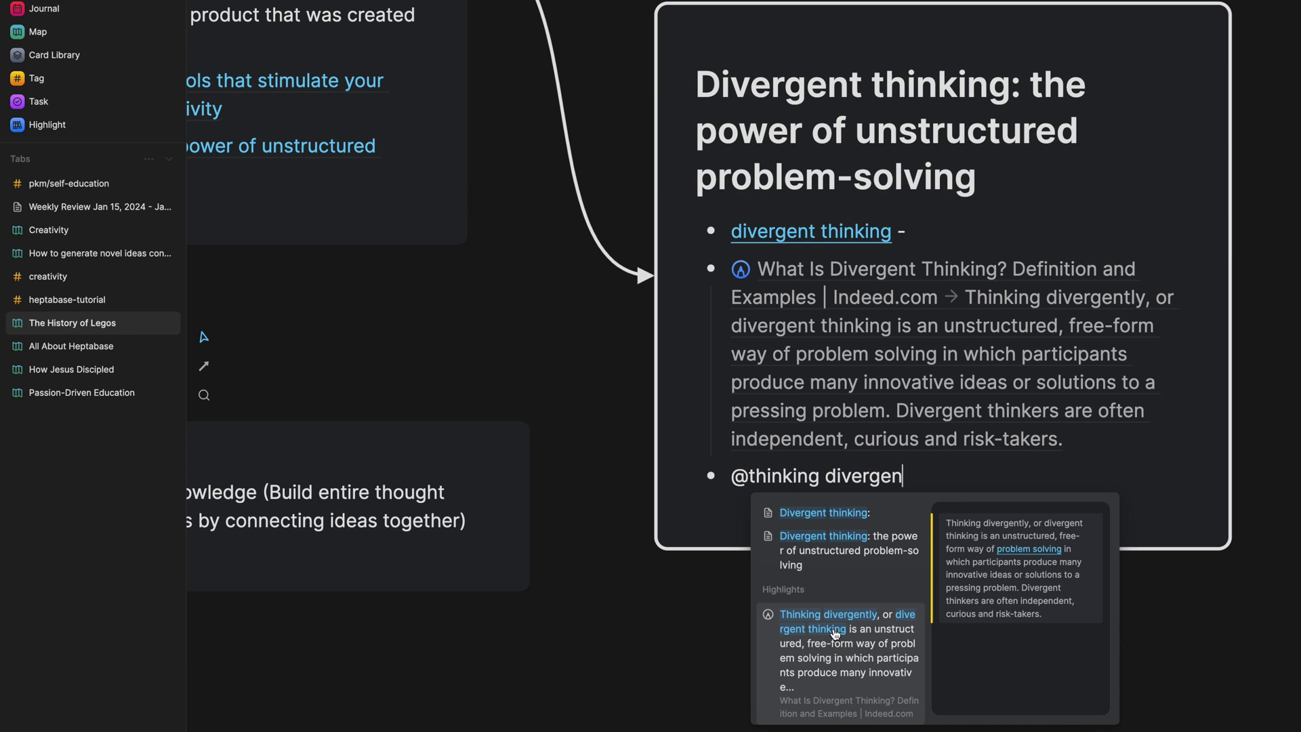
left_click(835, 633)
Pan the whiteboard over to the 'Why are legos so popular?' card.
scroll(849, 613, "down", 3)
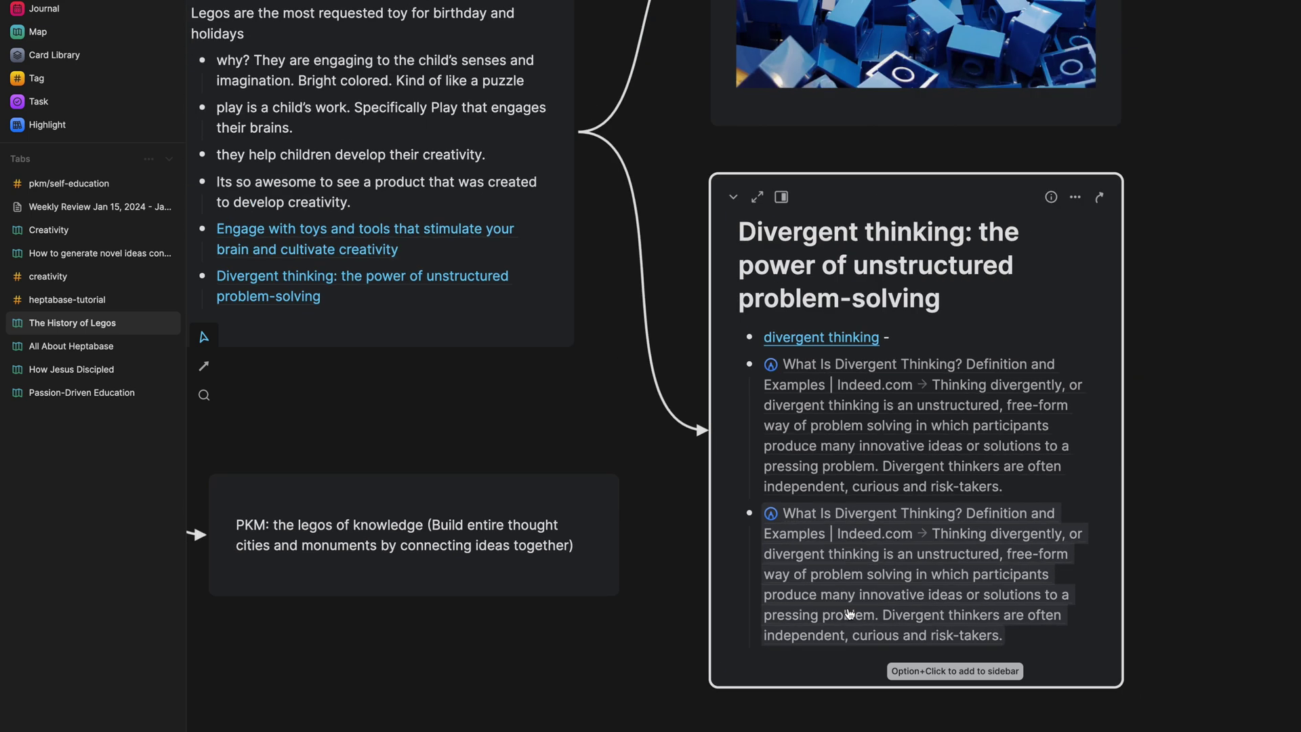
scroll(770, 210, "down", 2)
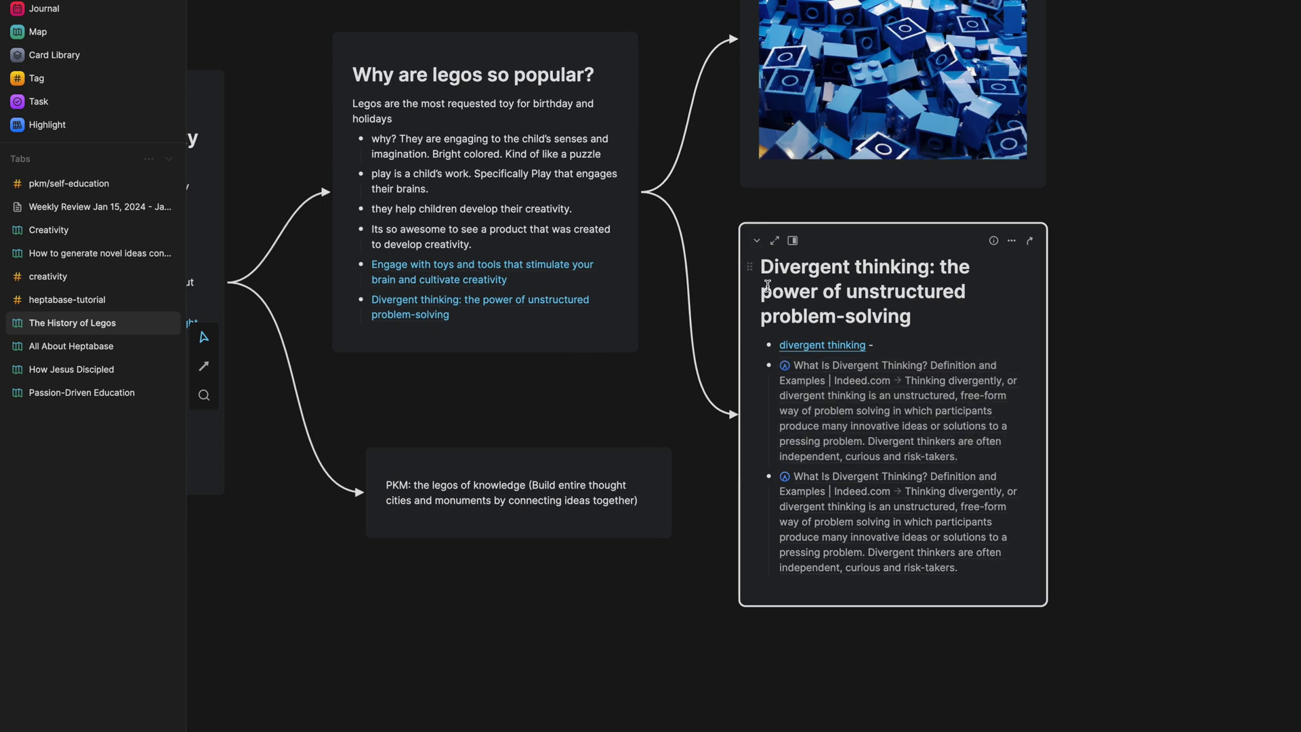
scroll(766, 285, "up", 5)
scroll(766, 285, "left", 3)
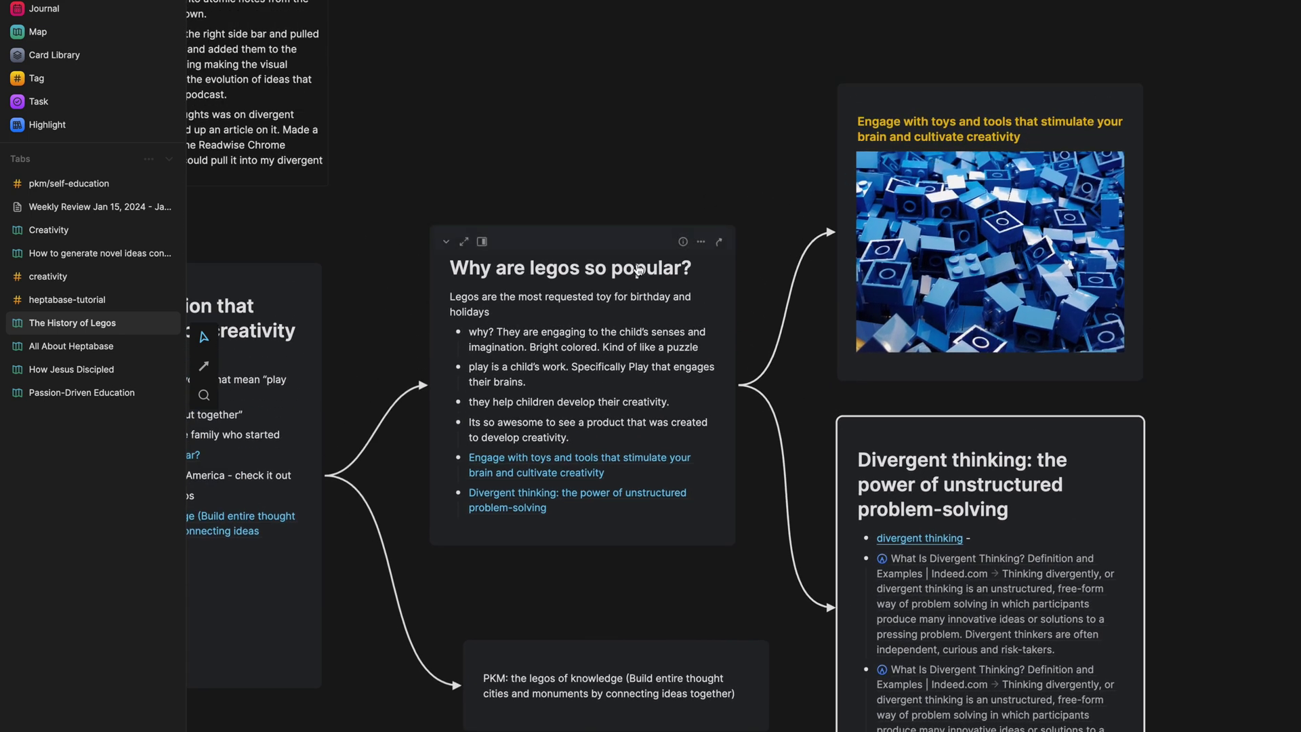
scroll(637, 278, "down", 3)
scroll(638, 277, "left", 5)
scroll(638, 278, "down", 1)
scroll(638, 278, "right", 4)
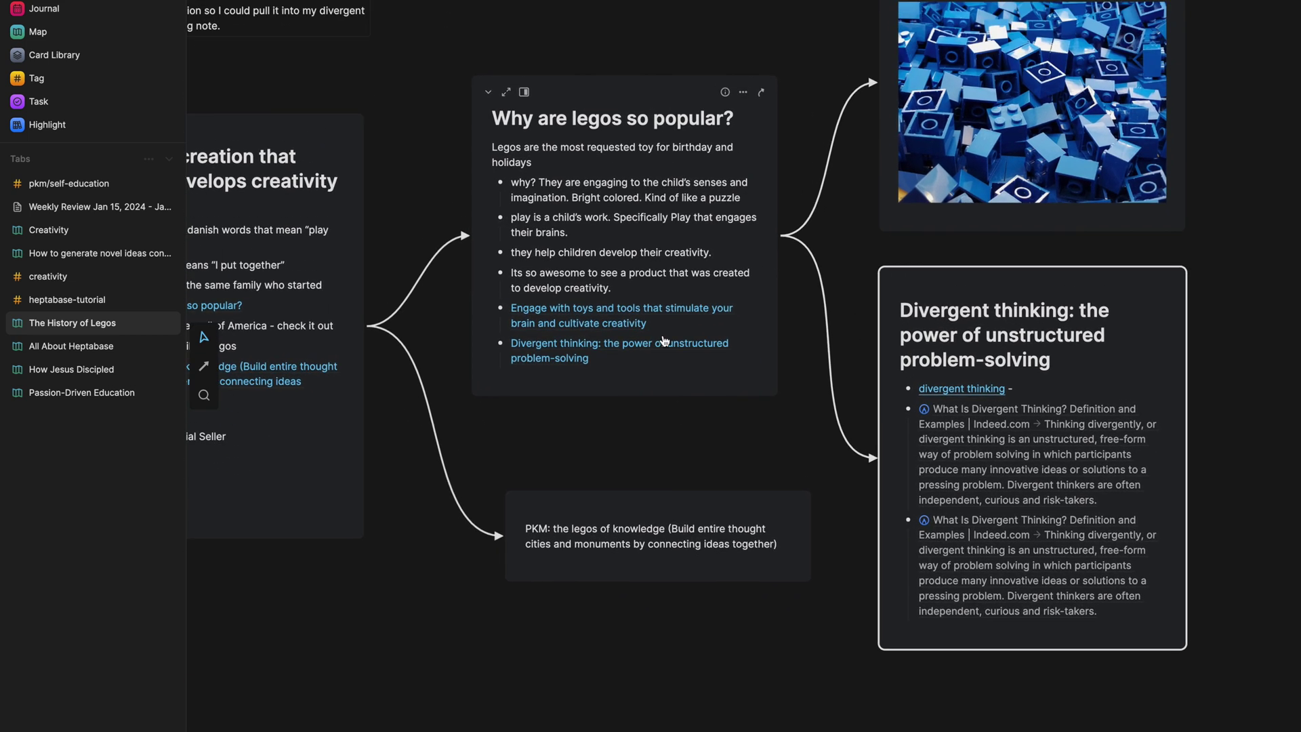
scroll(663, 340, "up", 2)
scroll(663, 340, "left", 5)
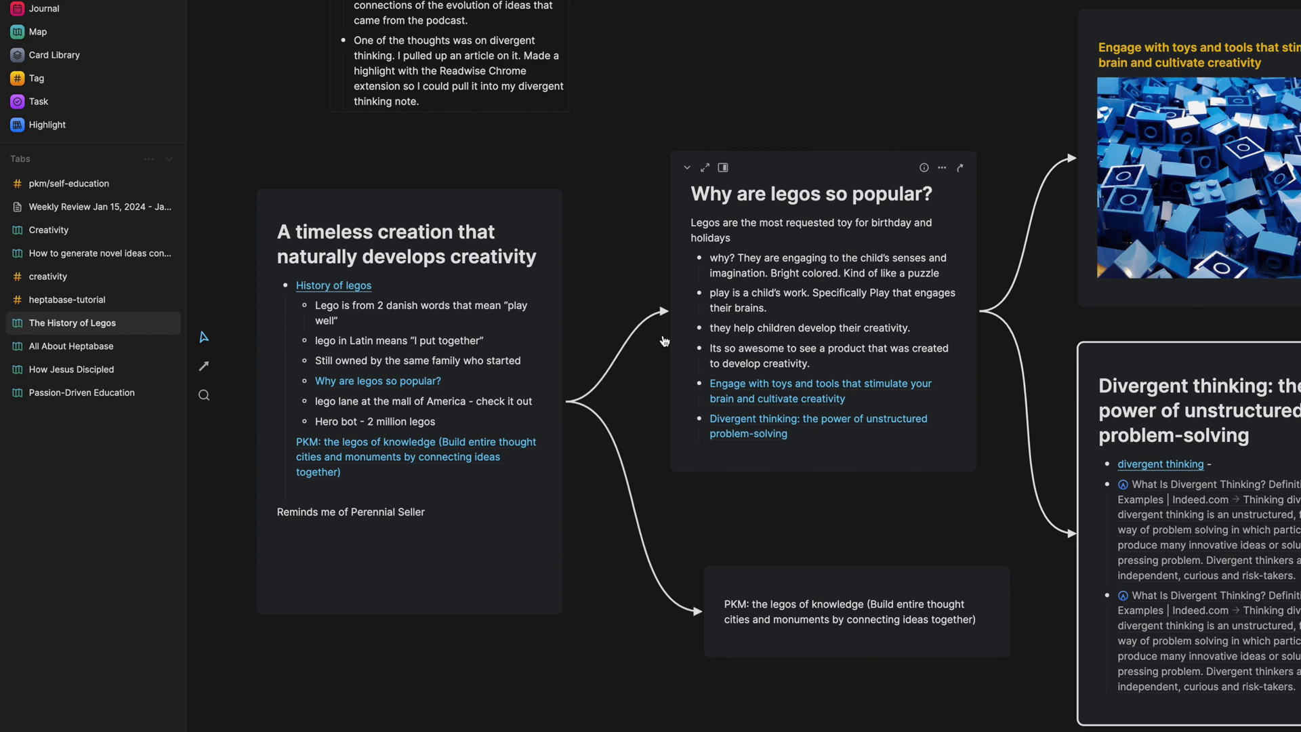
Tag the 'Why are legos so popular?' card with #creativity.
left_click(787, 328)
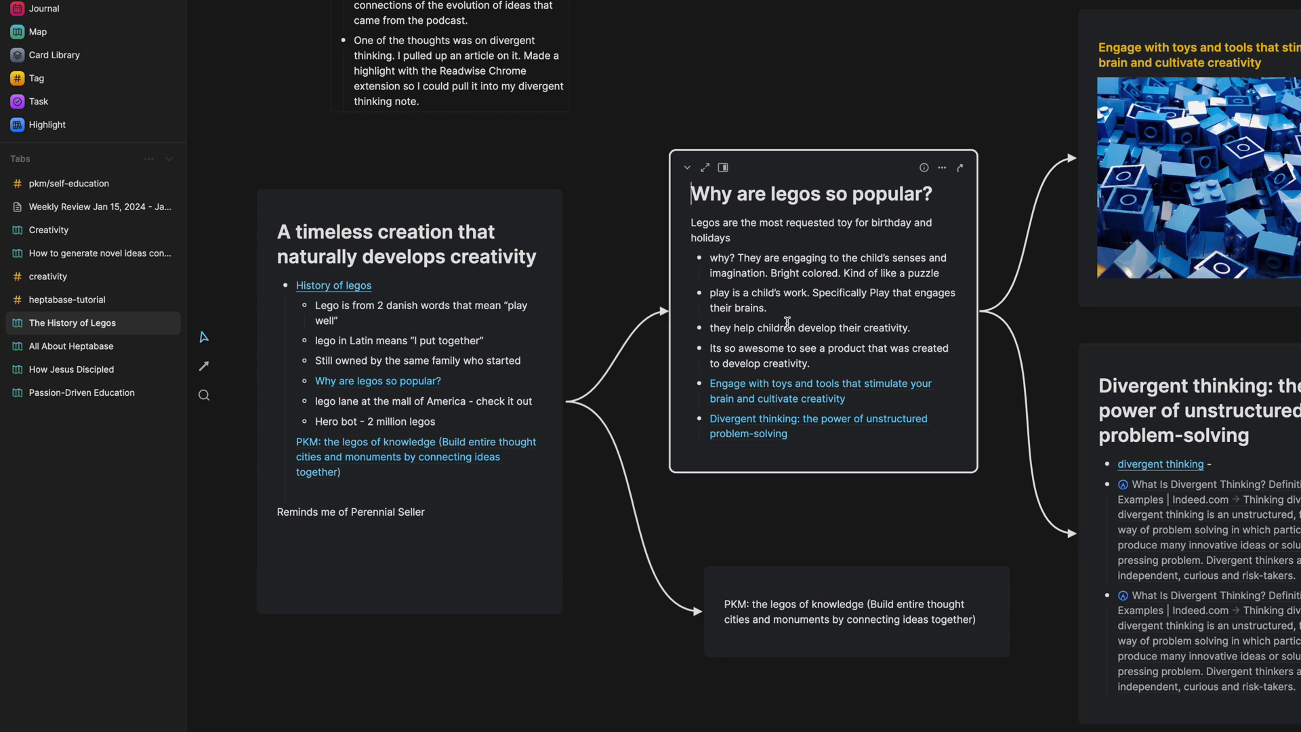
left_click(925, 167)
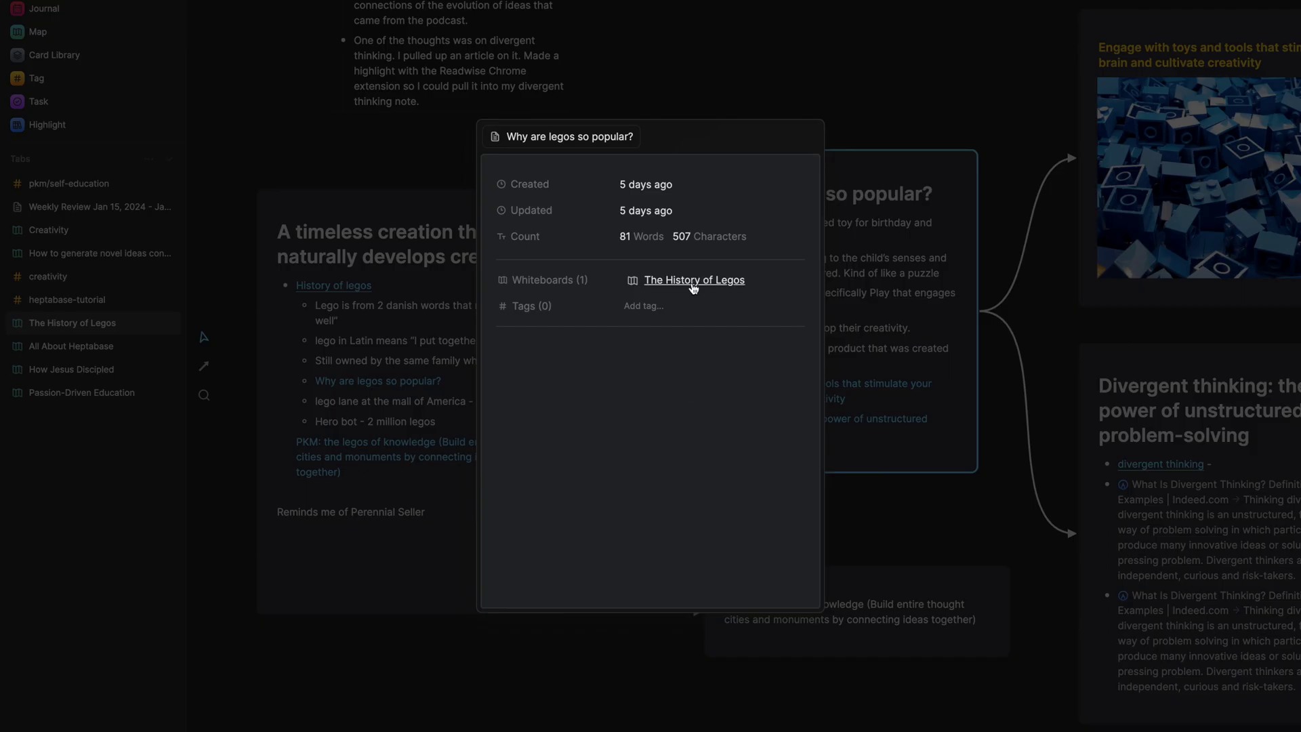
left_click(659, 308)
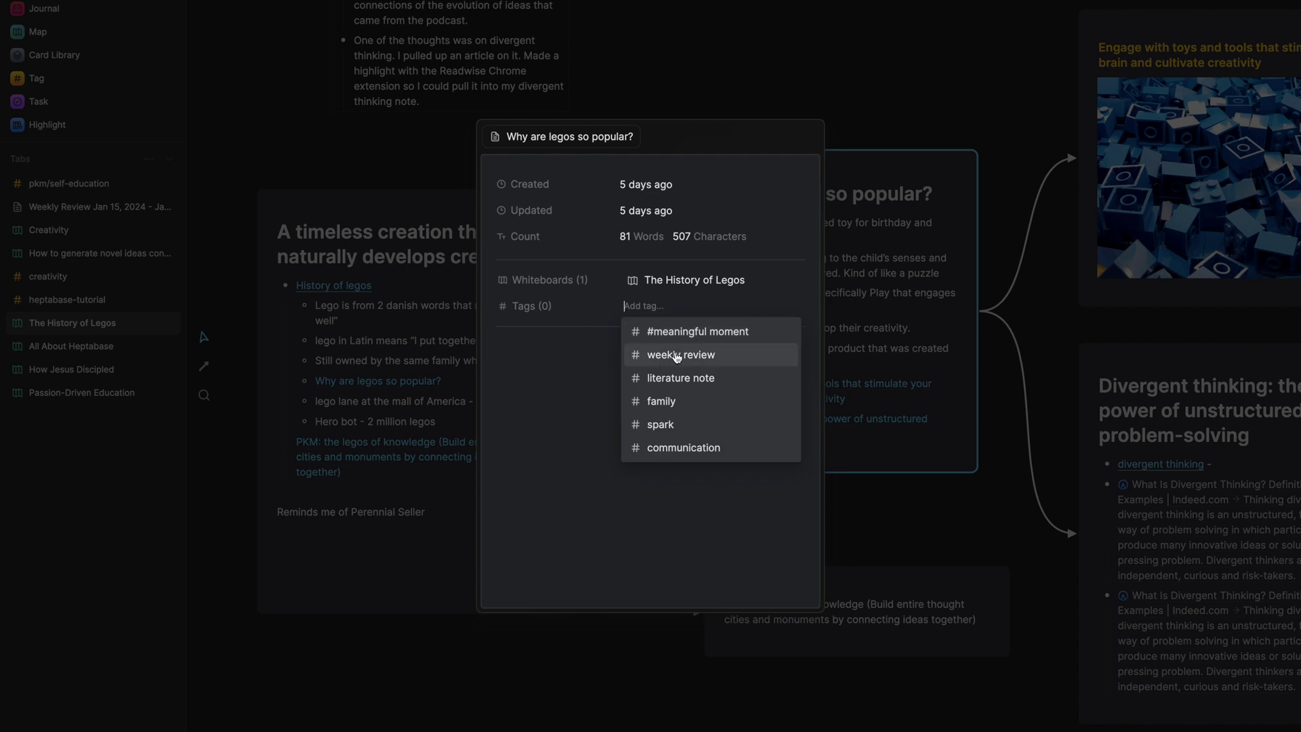
type("cre")
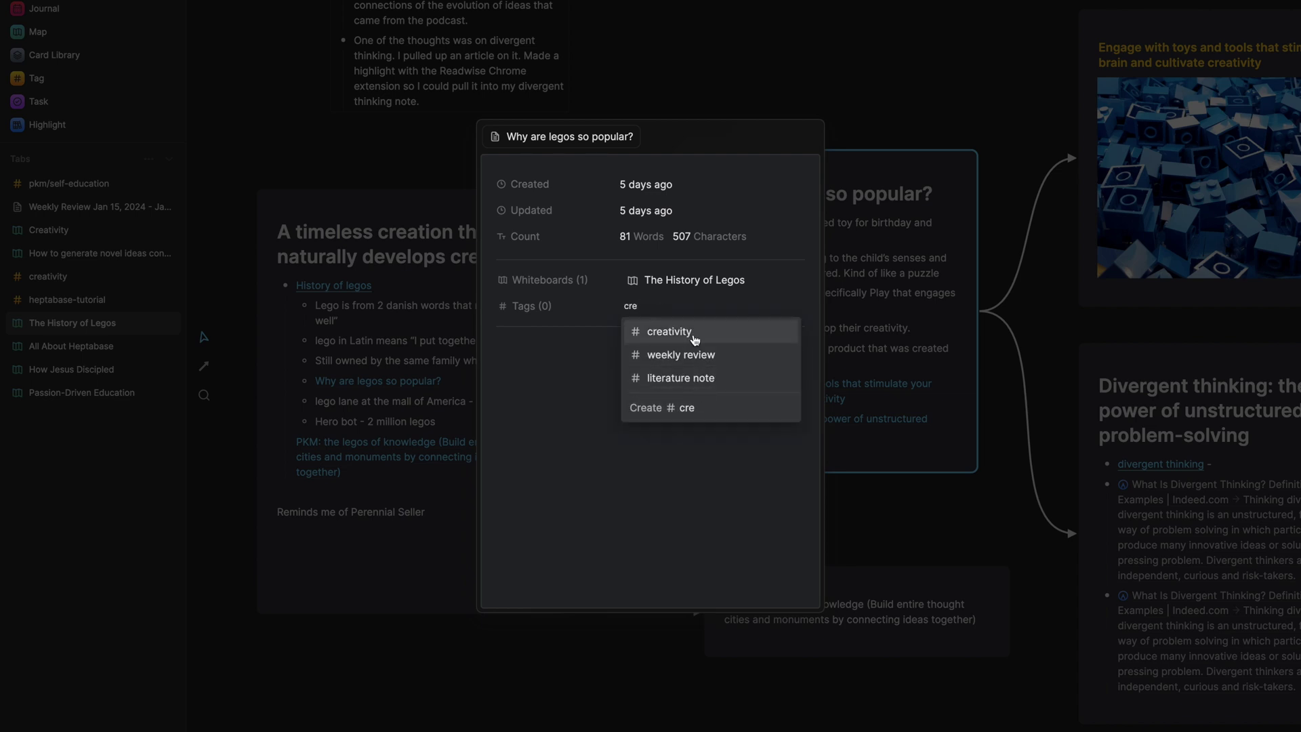
left_click(694, 333)
left_click(841, 70)
scroll(720, 189, "down", 2)
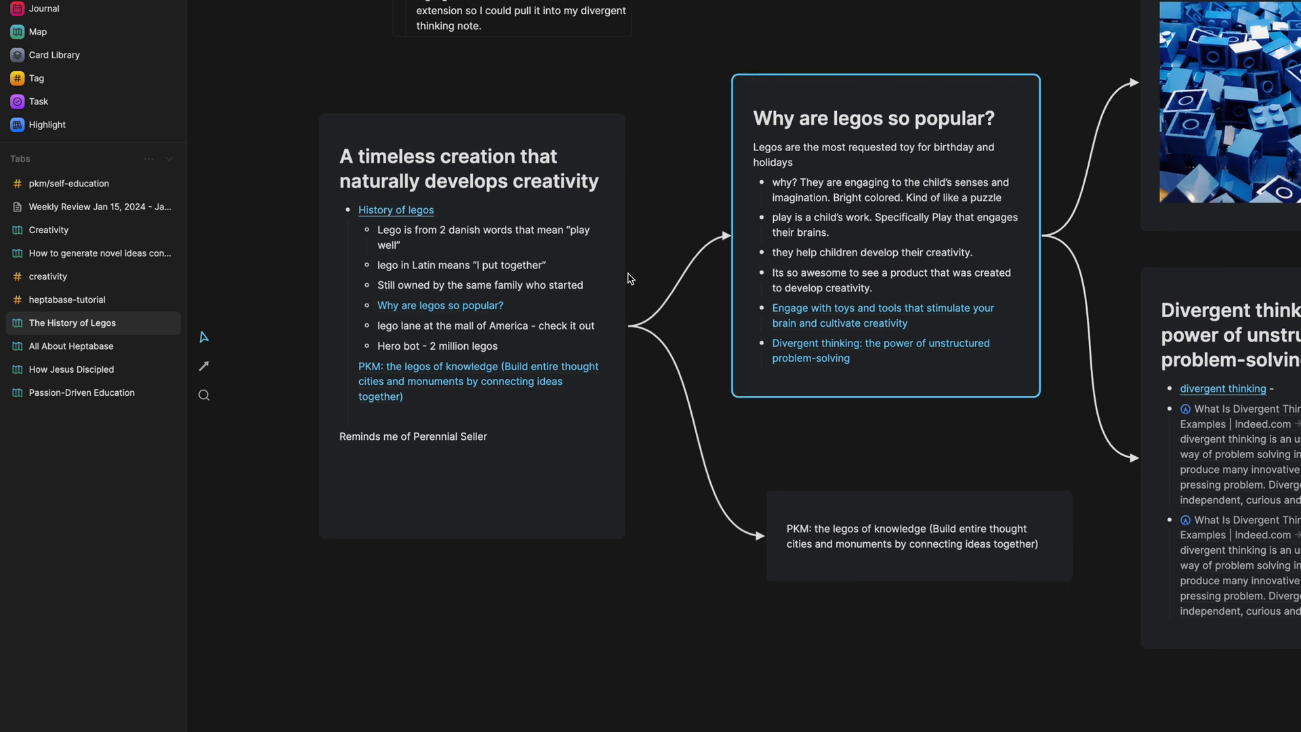
scroll(662, 343, "down", 3)
scroll(633, 336, "up", 2)
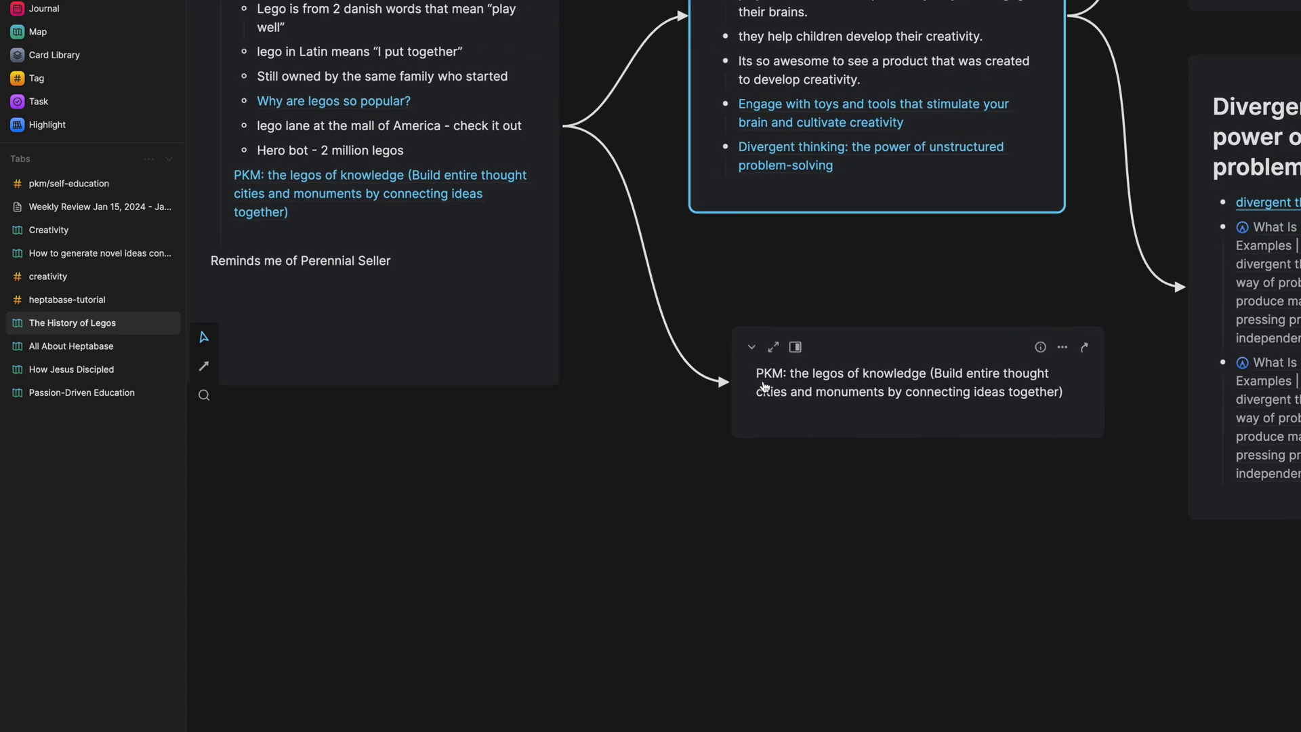
scroll(764, 386, "right", 2)
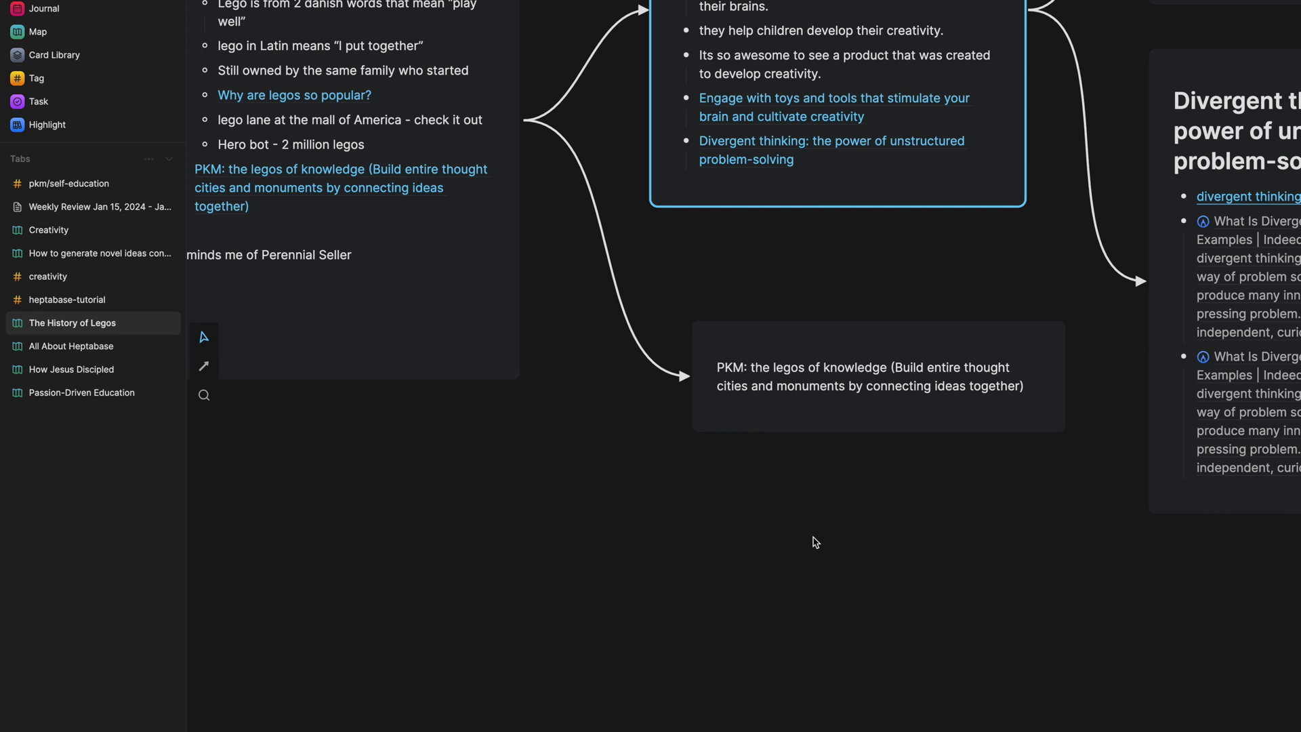
scroll(815, 542, "down", 3)
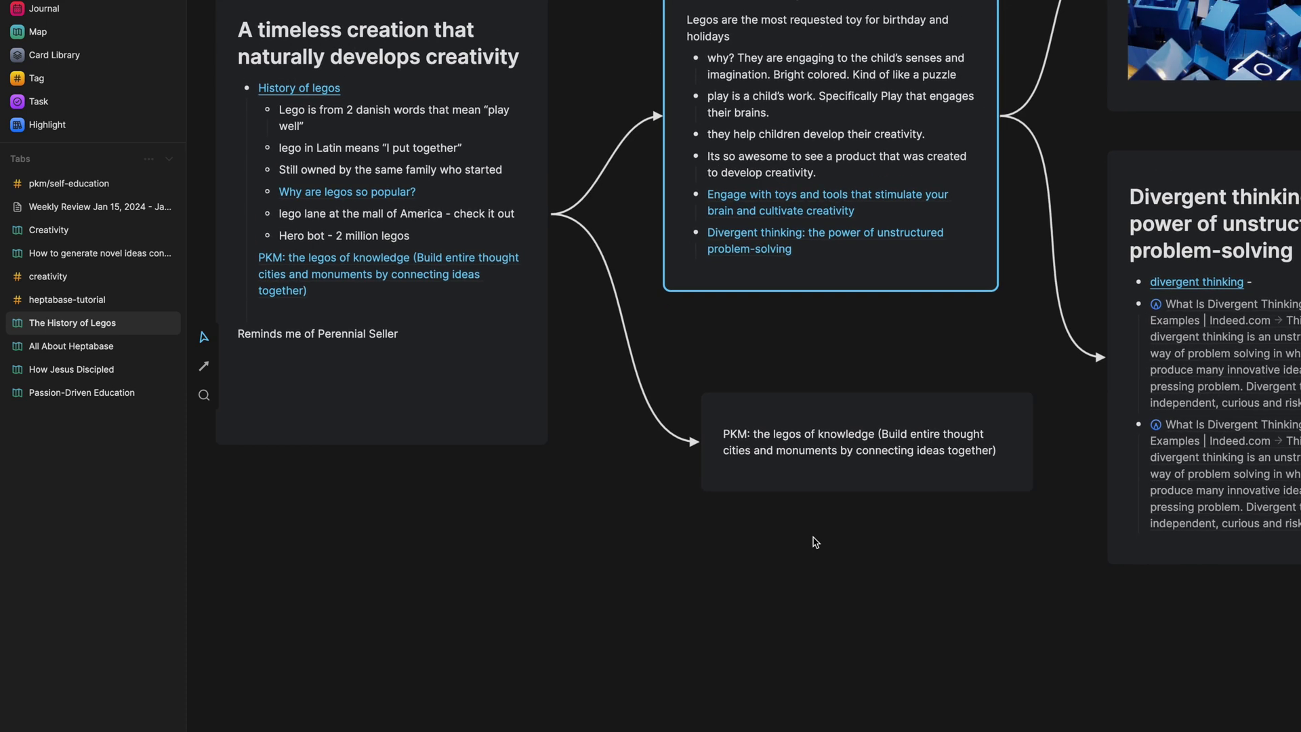
scroll(816, 542, "down", 3)
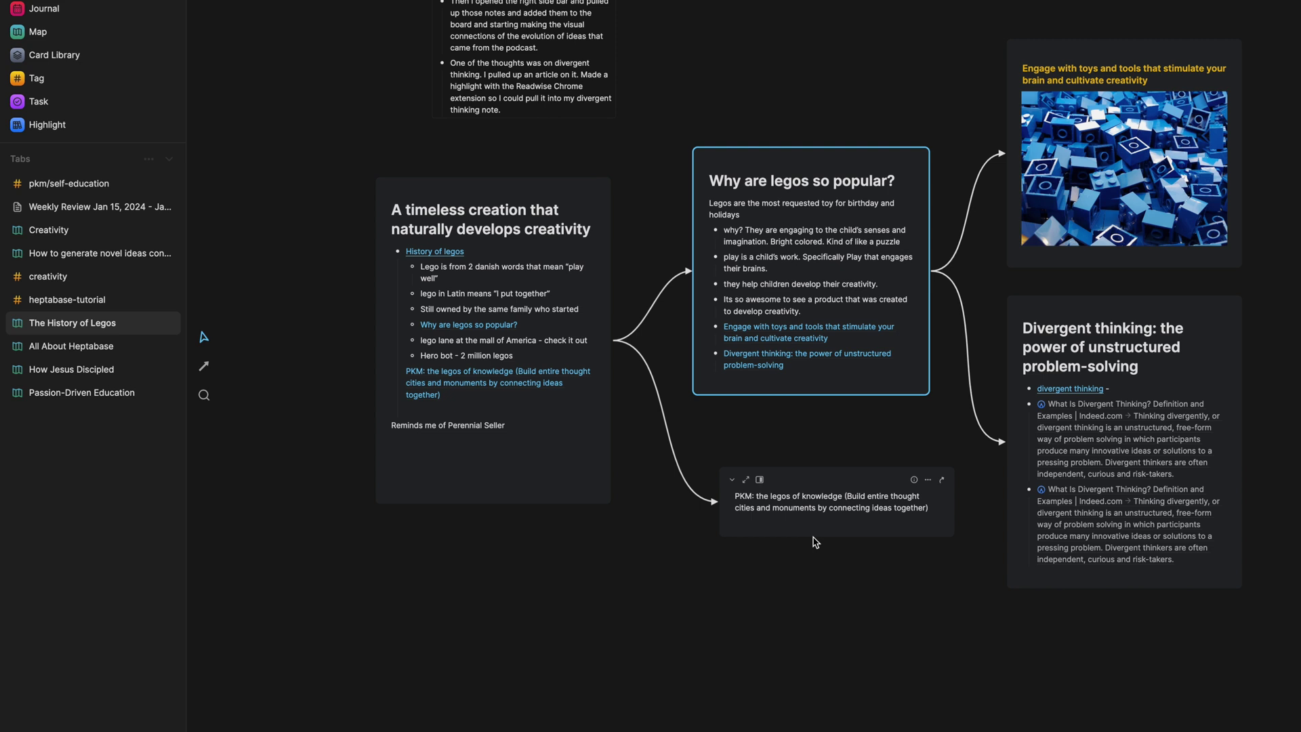
scroll(815, 543, "up", 3)
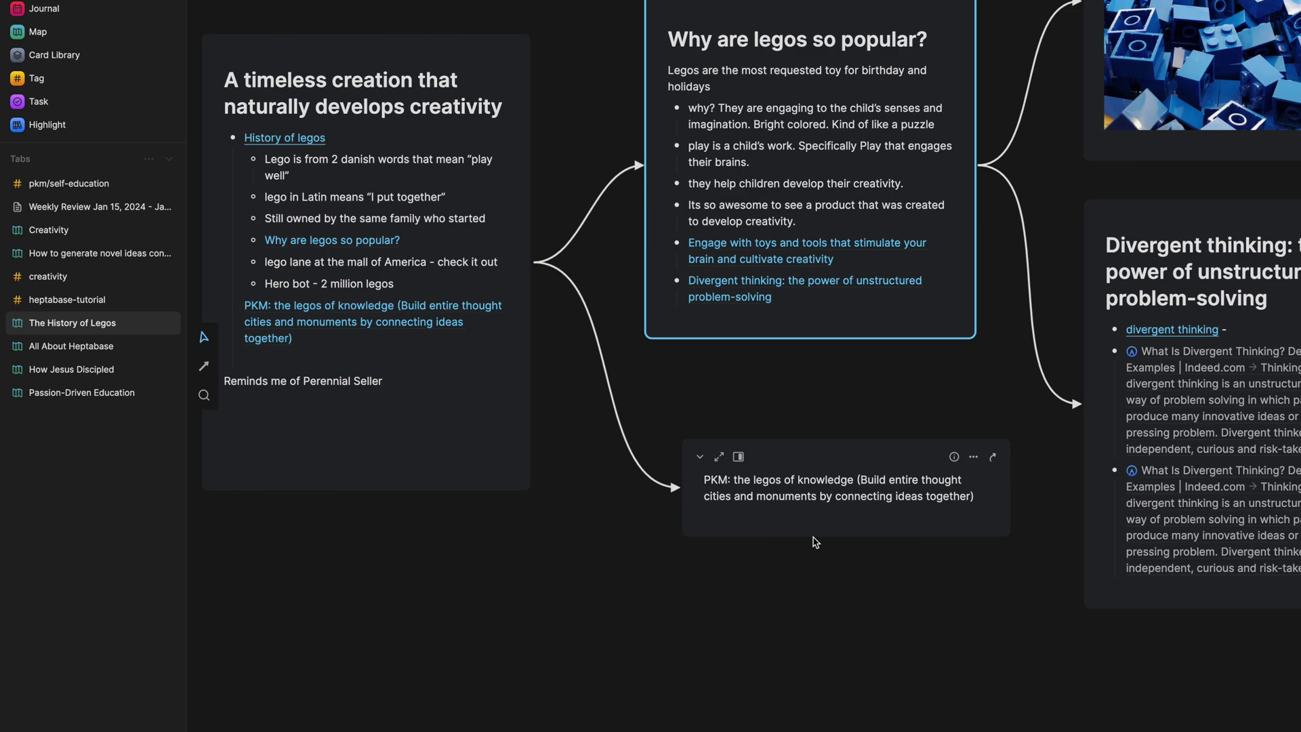
left_click(781, 520)
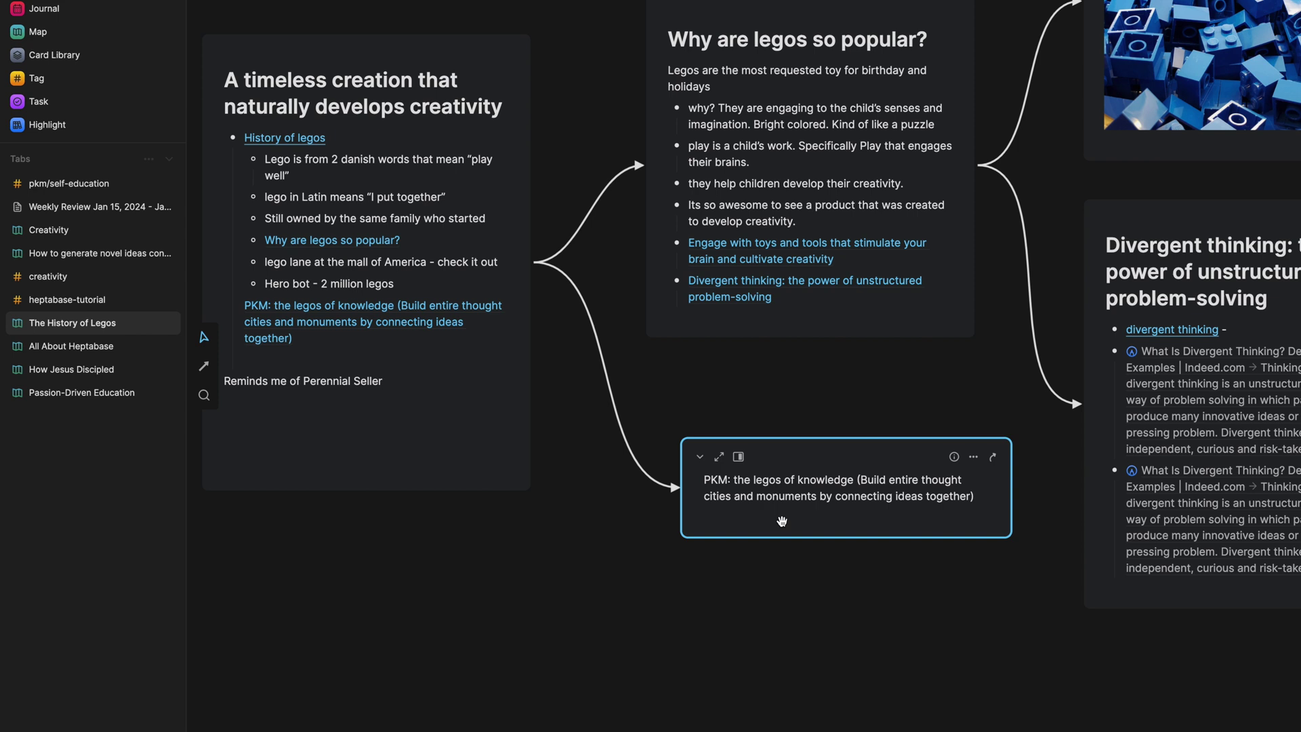
scroll(782, 520, "down", 3)
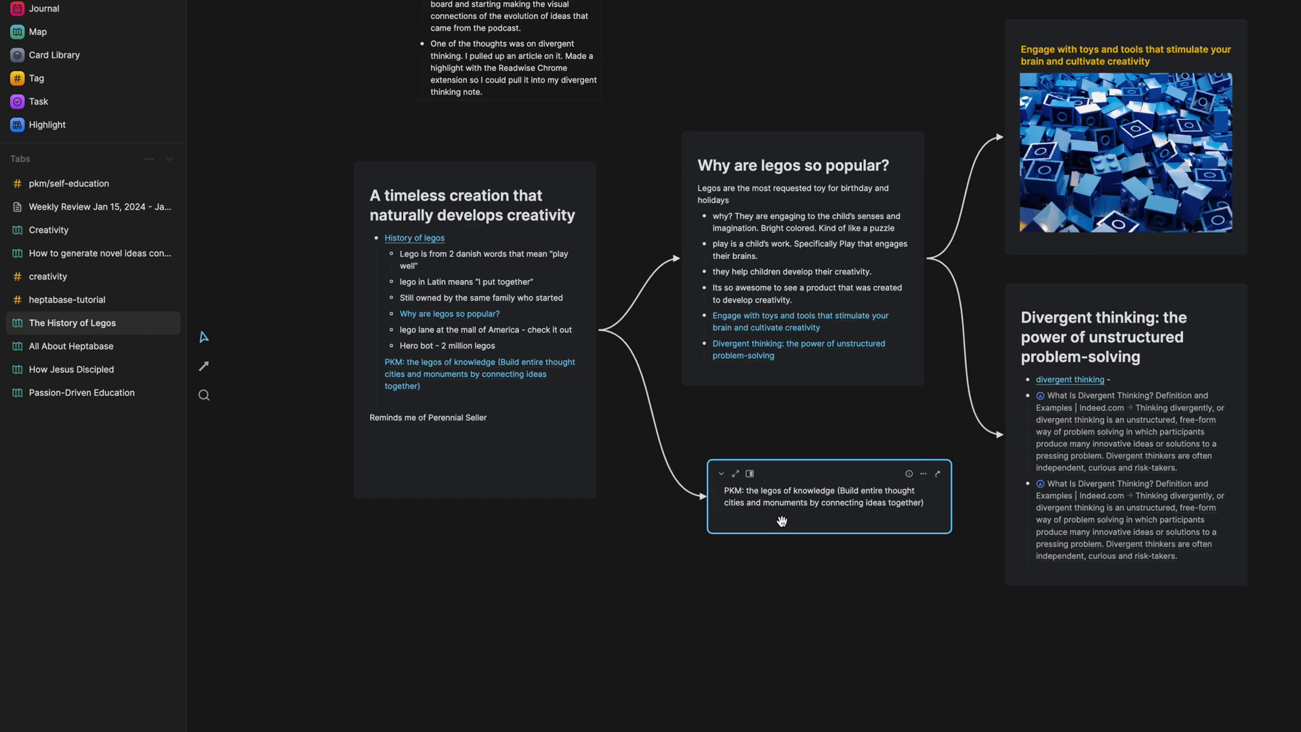